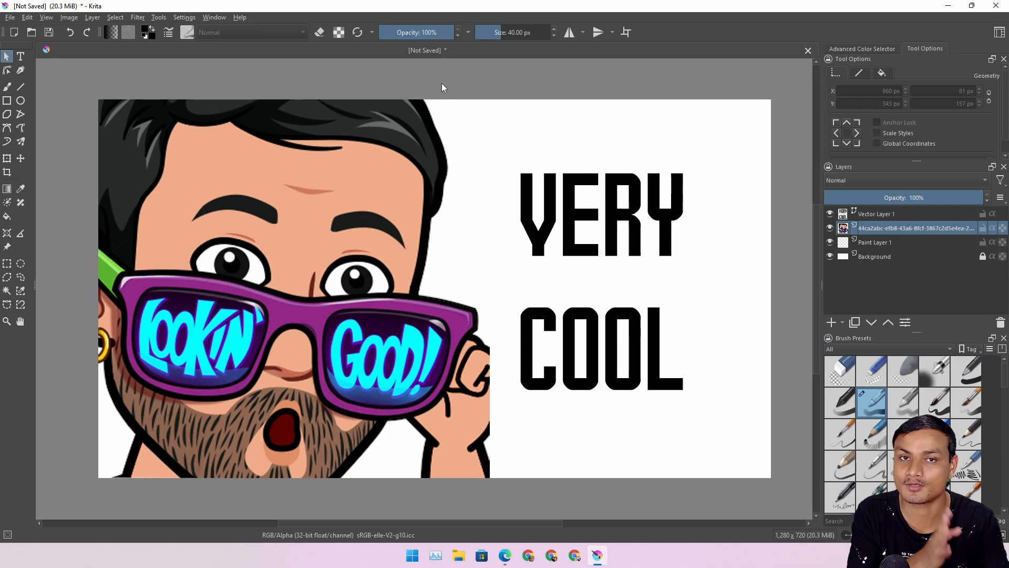
Switch to the browser and highlight the lines from "No trials." to "No limit to your creativity." on Krita's features highlights page
left_click(506, 554)
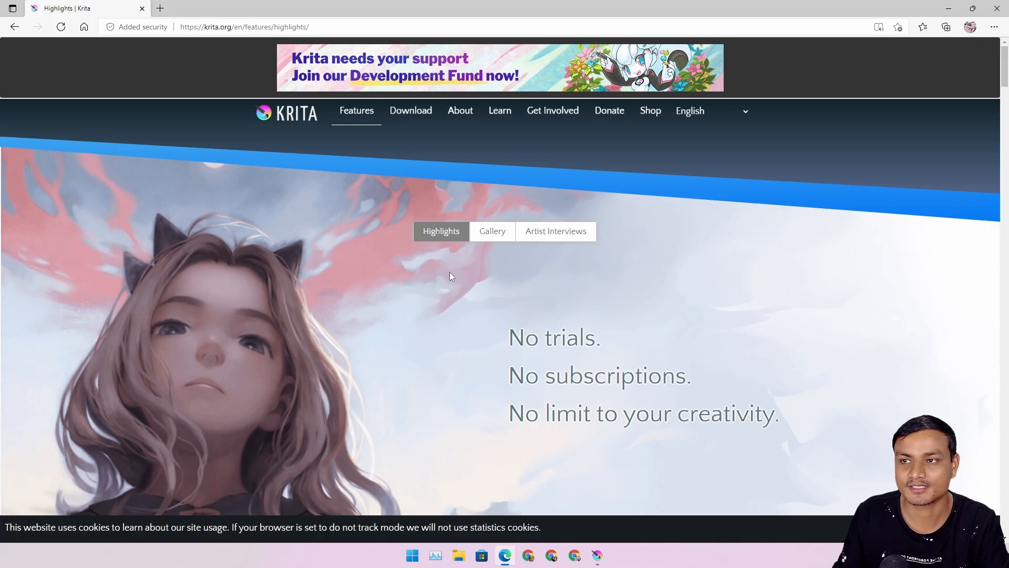
left_click_drag(494, 315, 834, 415)
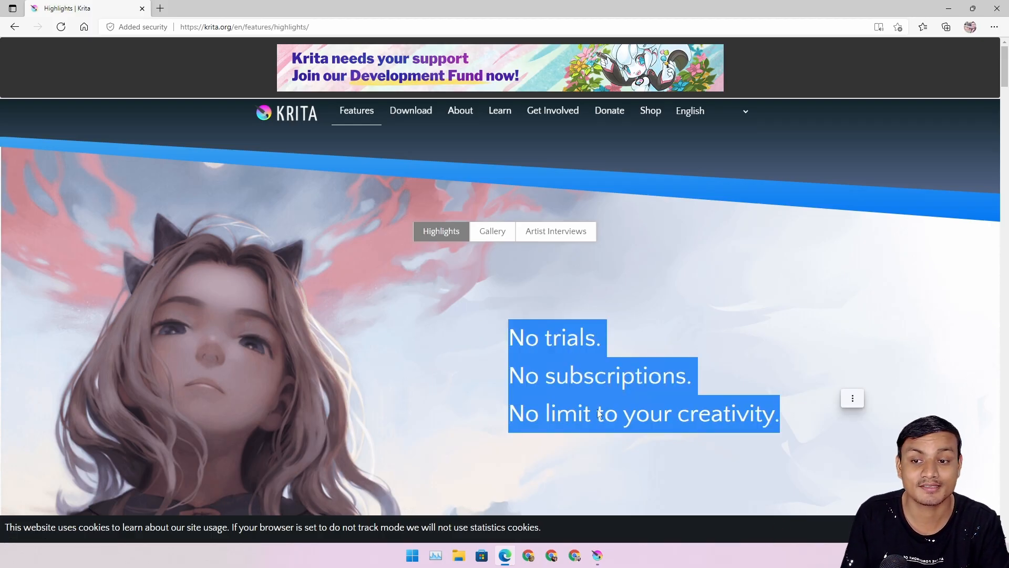
scroll(557, 397, "down", 1)
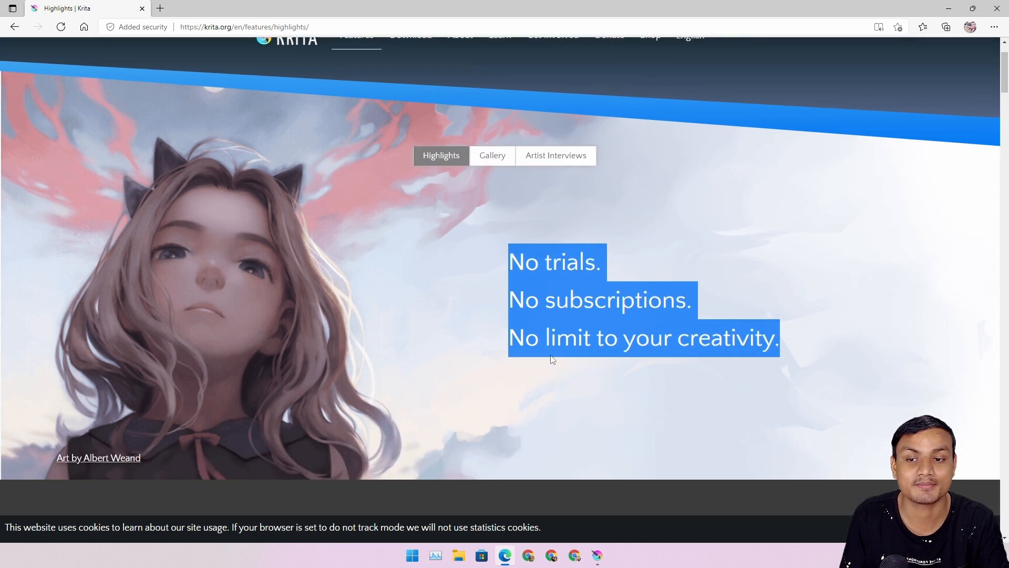
left_click(783, 350)
left_click_drag(783, 348, 512, 263)
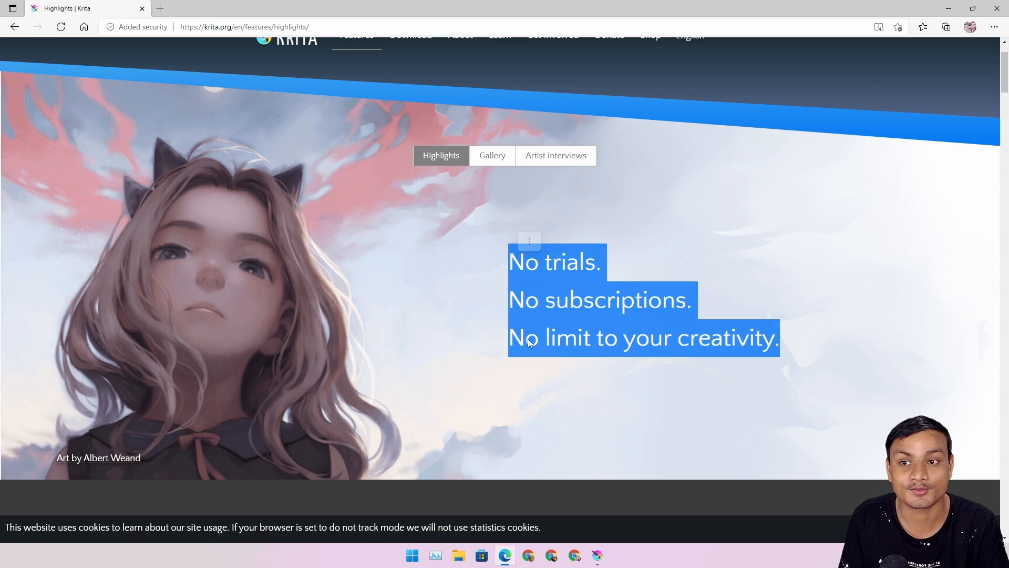
left_click(411, 40)
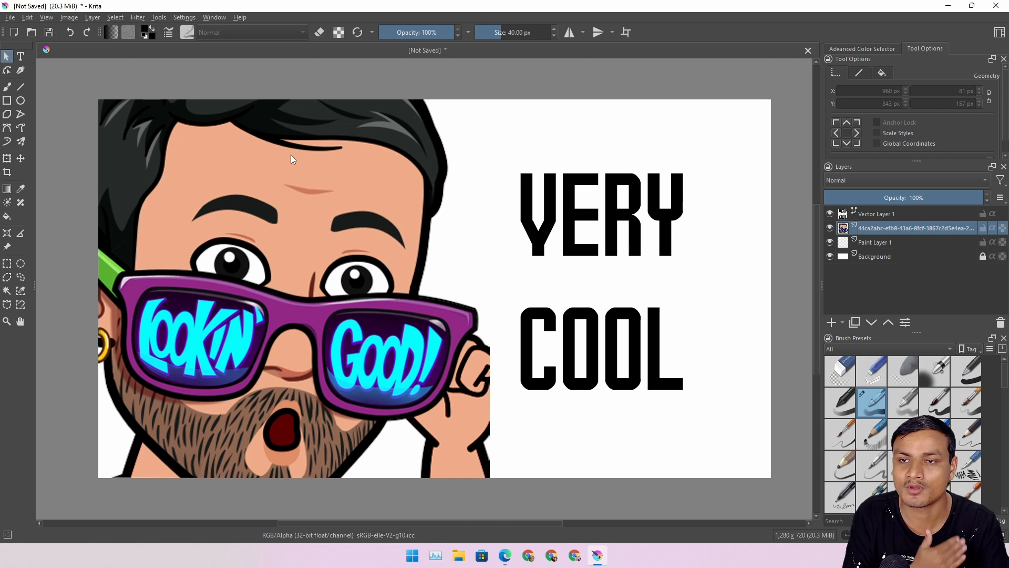
Select the empty area around the lettering on Vector Layer 1 with the Contiguous Selection tool
key("b")
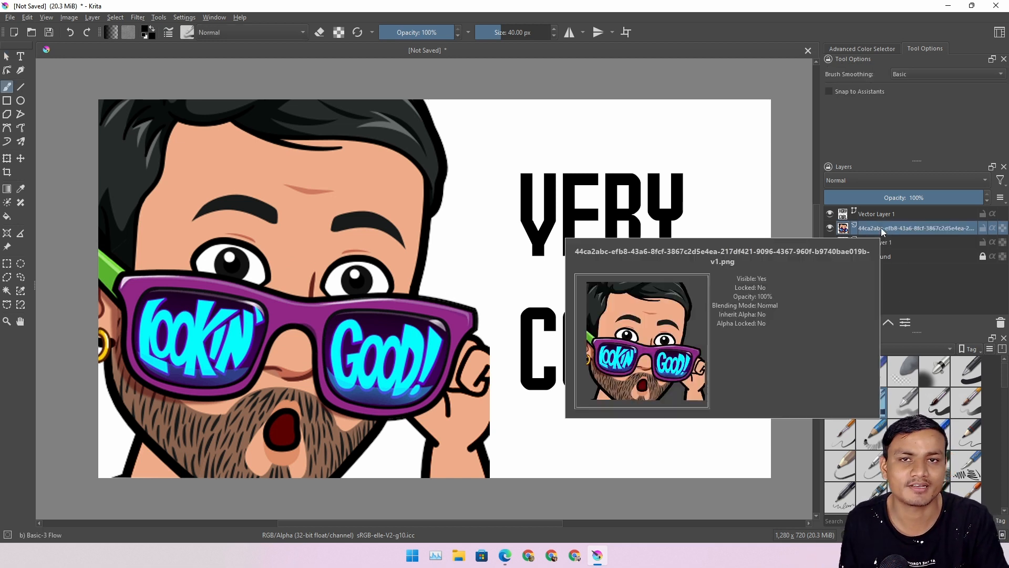
left_click(873, 215)
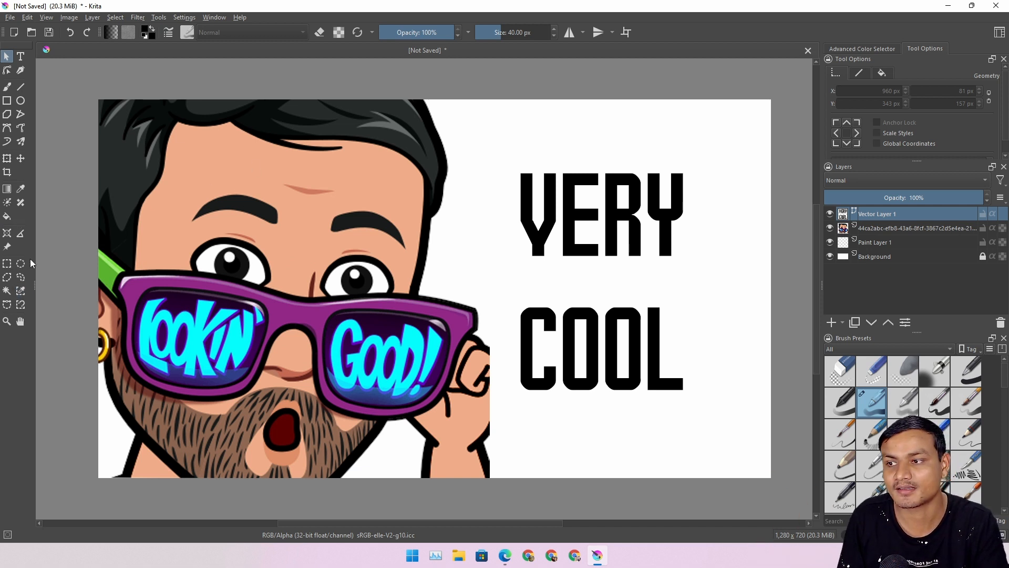
left_click(7, 291)
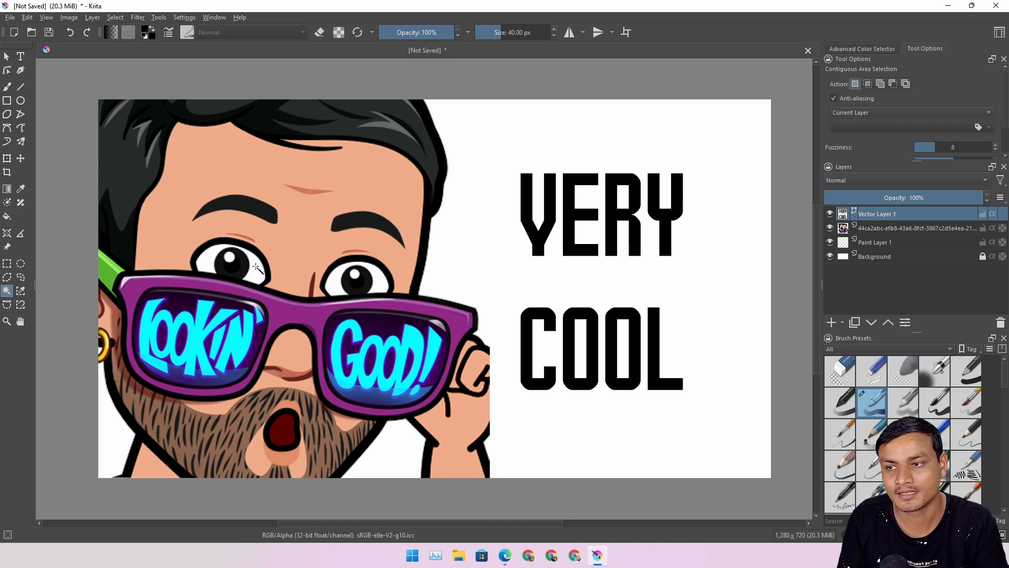
left_click(262, 281)
On the character image layer, try contiguous selections of the white of one eye and of the face skin
left_click(872, 228)
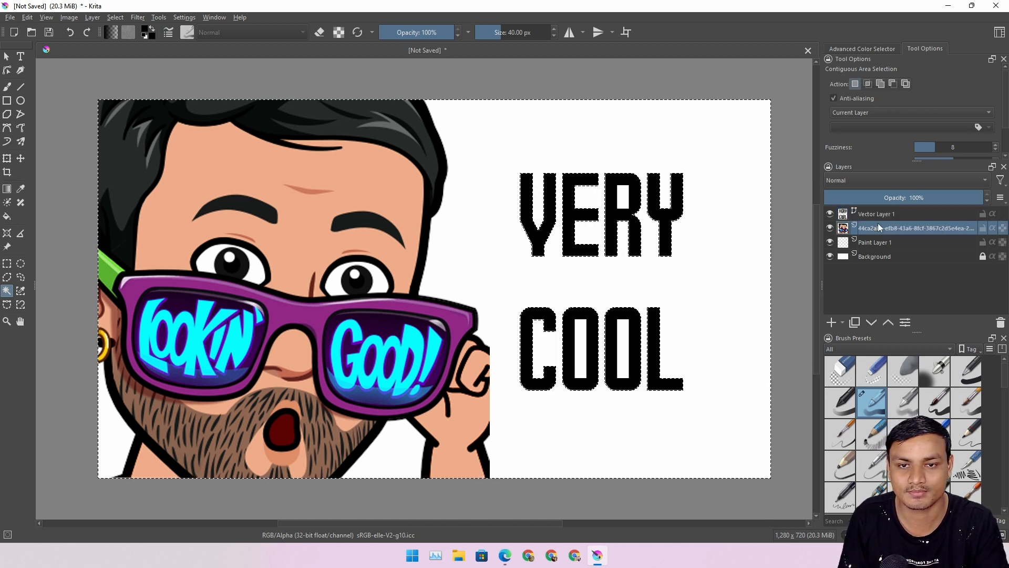
left_click(252, 263)
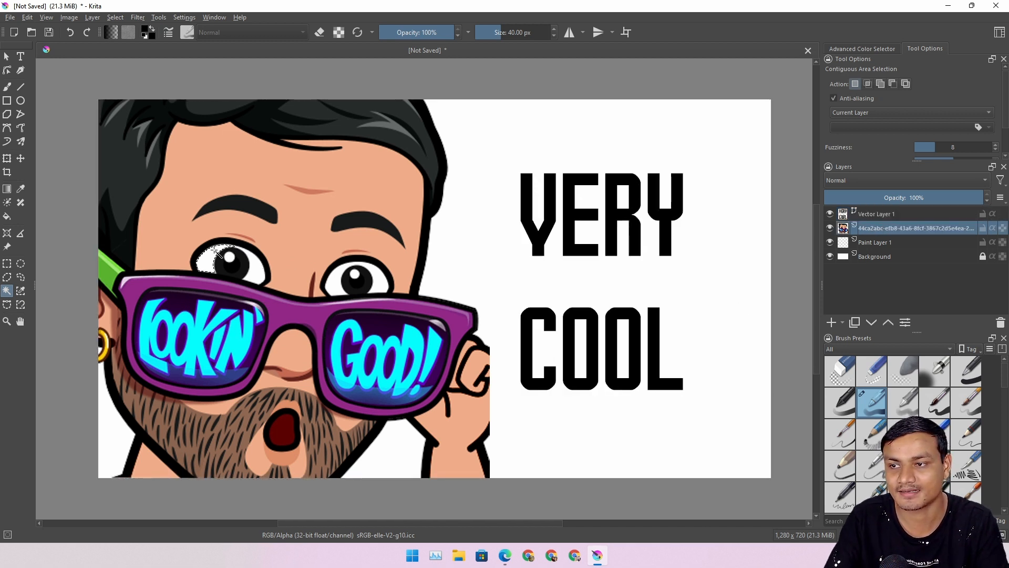
left_click(260, 274)
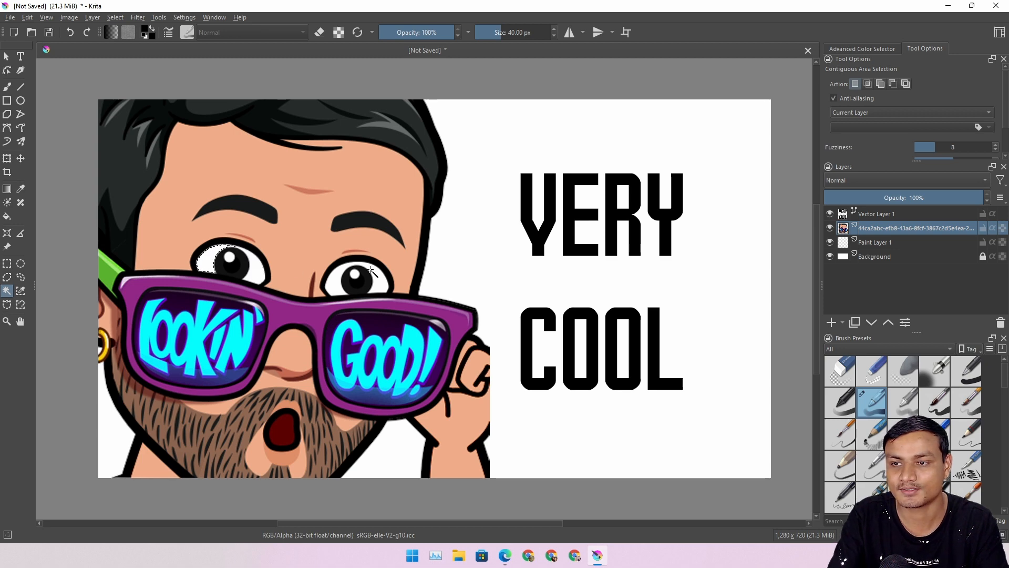
left_click(304, 234)
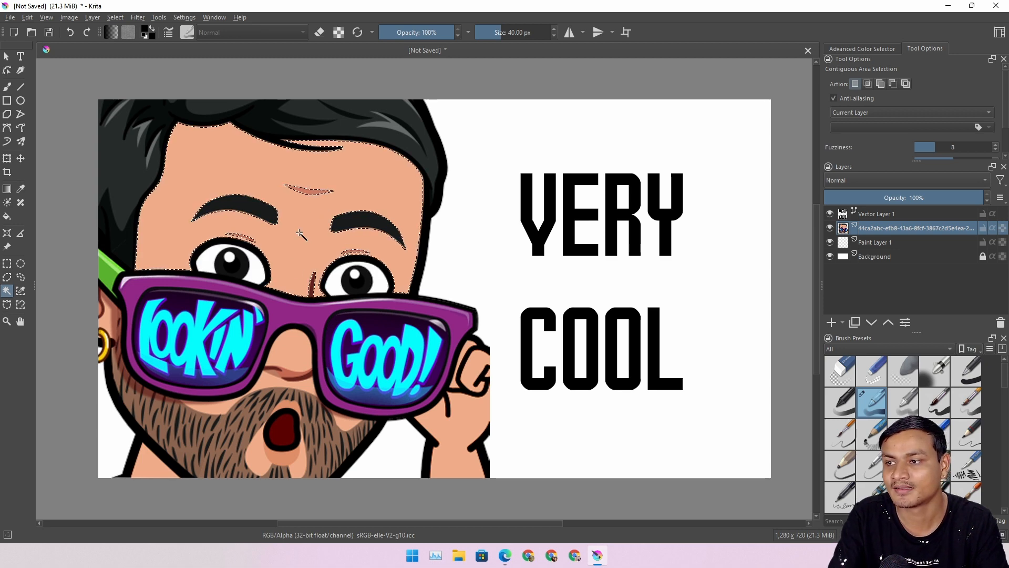
Select the cyan LOOKIN' GOOD! lettering on the glasses with Similar Color Selection, delete it and clear the selection
left_click(23, 290)
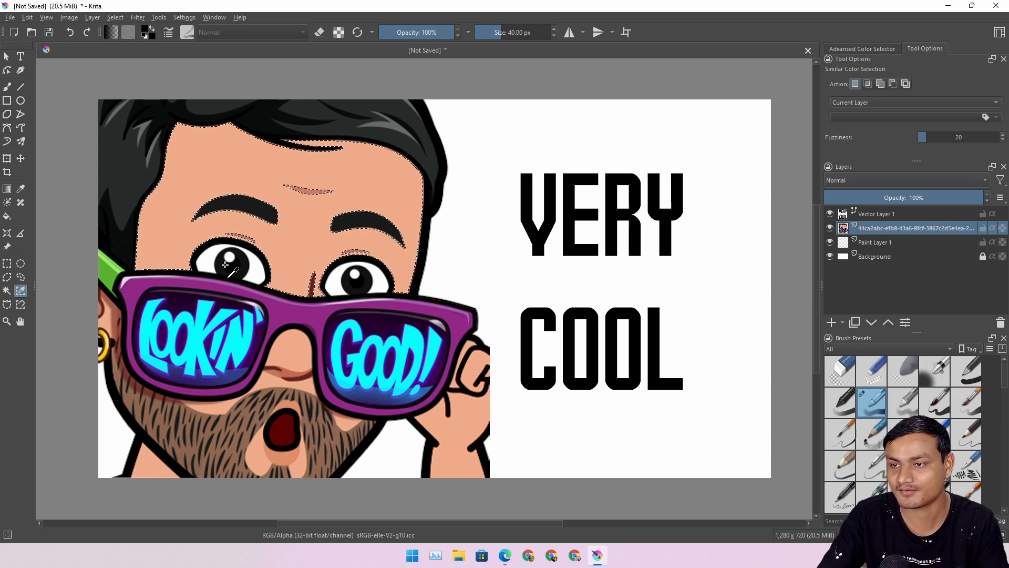
key("ctrl+shift+a")
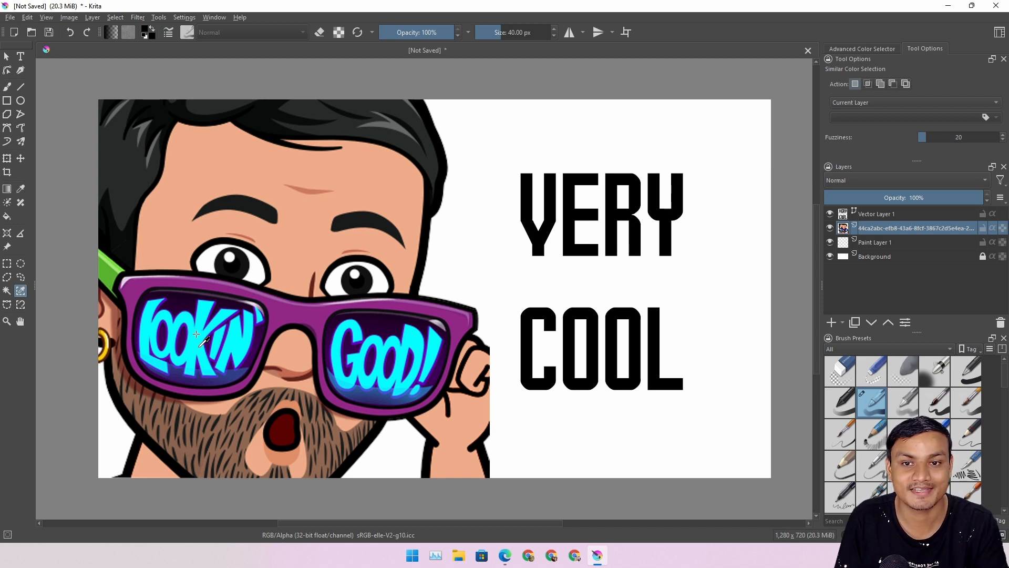
left_click(197, 334)
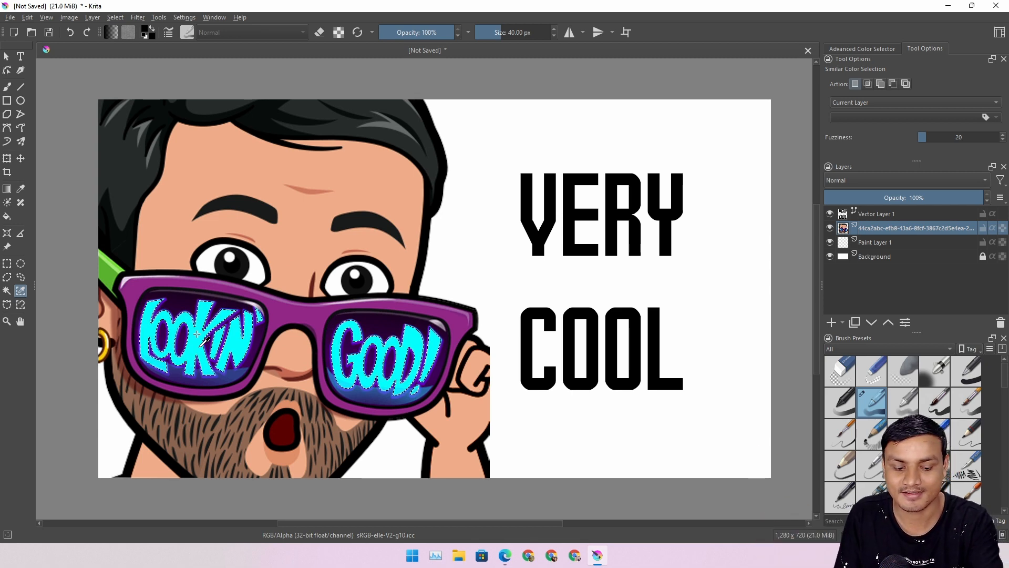
key("Delete")
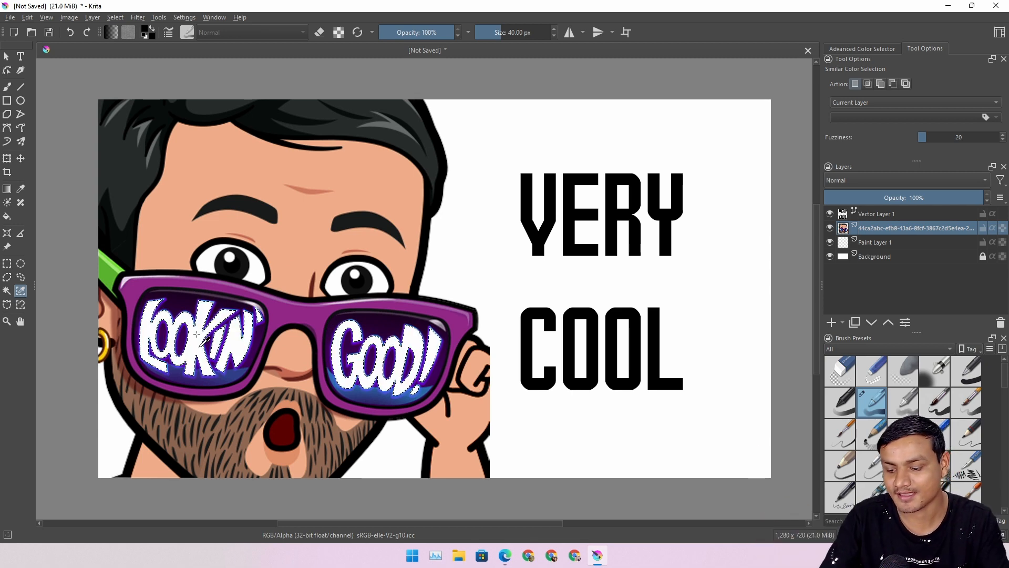
key("ctrl+shift+a")
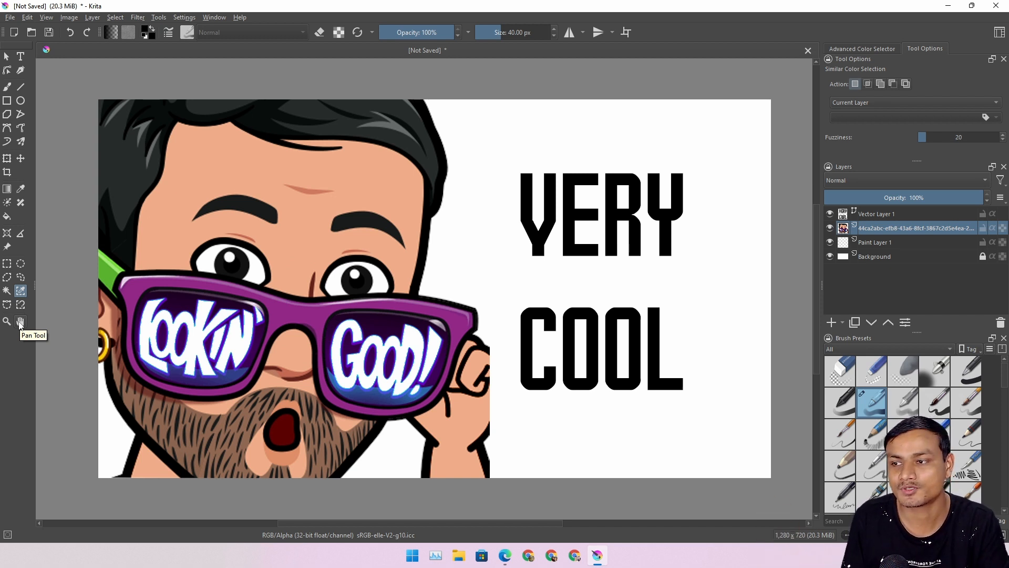
left_click(20, 322)
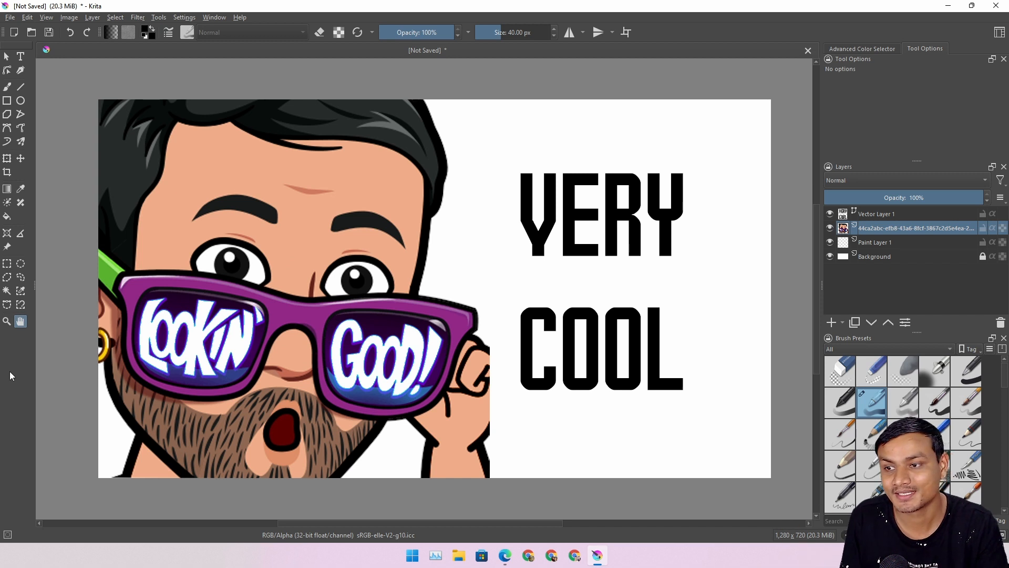
left_click(6, 56)
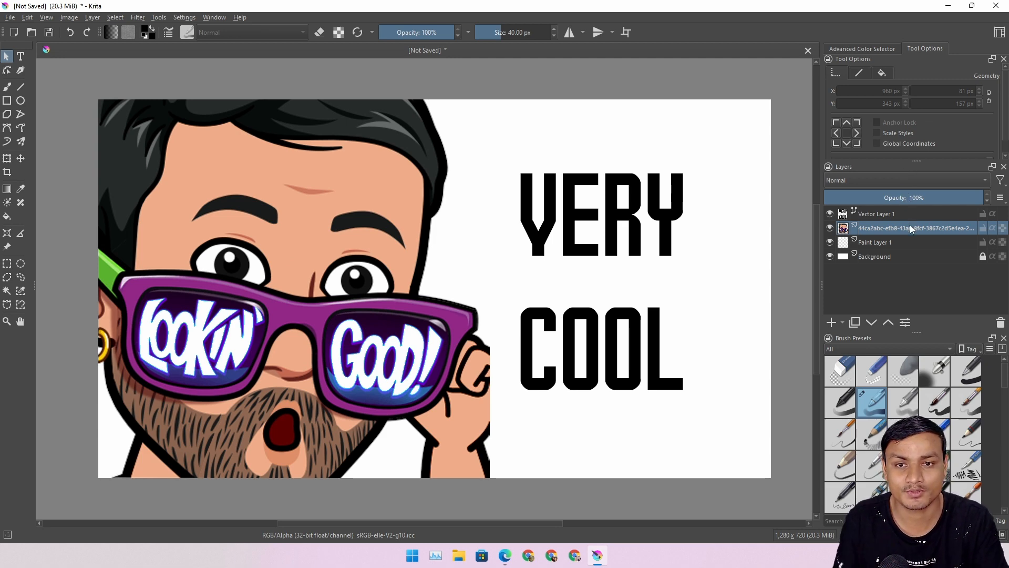
Try layer styles on the character image layer: a drop shadow with Normal blending, 100% opacity and 51 px distance, plus an inner shadow
right_click(879, 228)
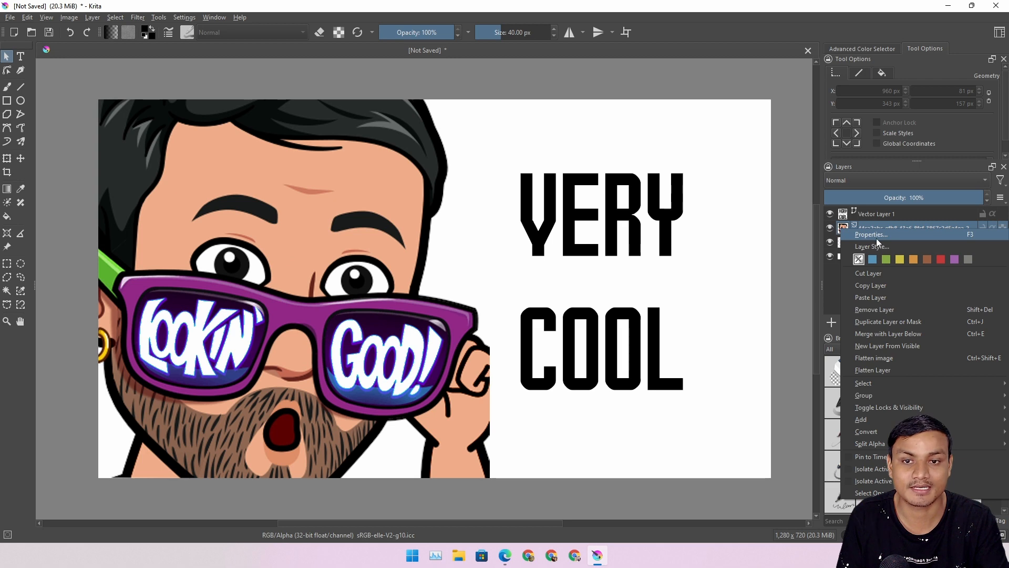
left_click(887, 247)
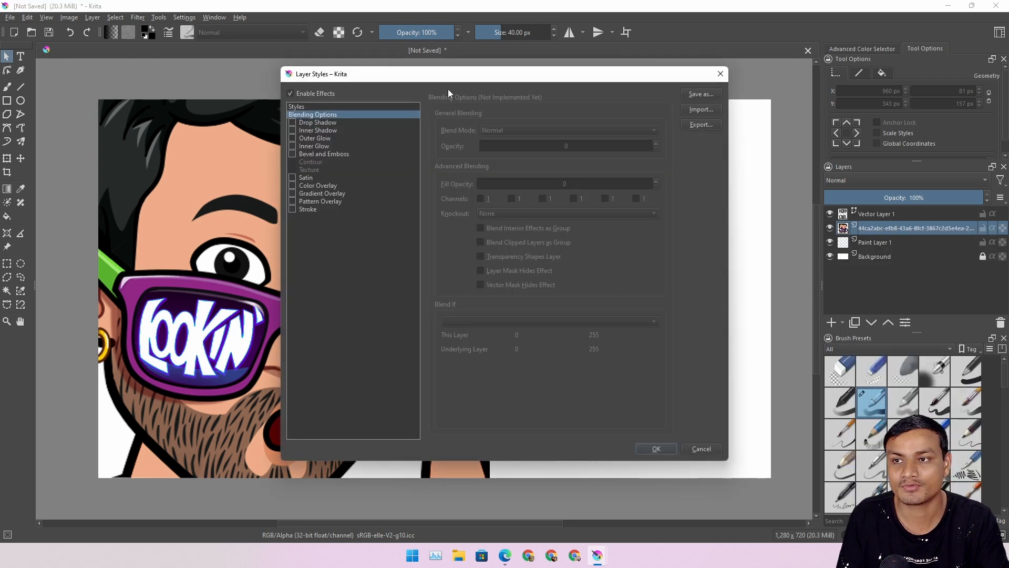
left_click_drag(445, 84, 454, 110)
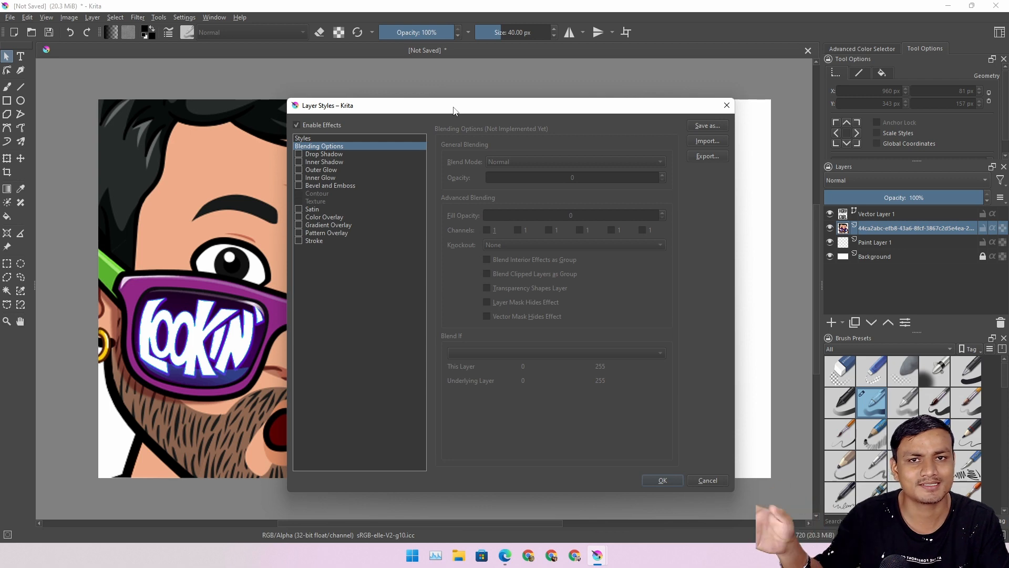
left_click_drag(448, 111, 770, 144)
left_click(622, 187)
left_click(673, 186)
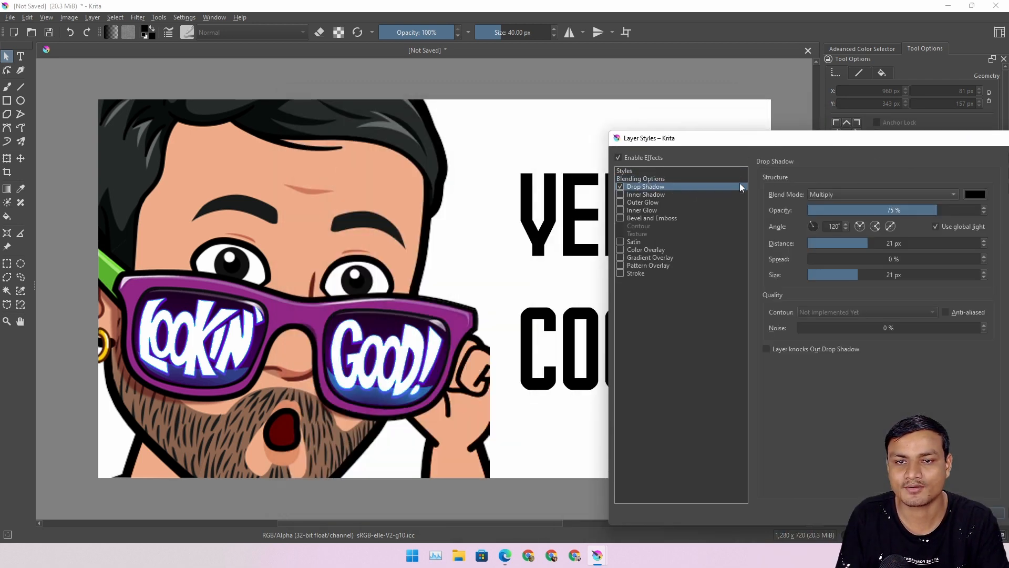
left_click(862, 195)
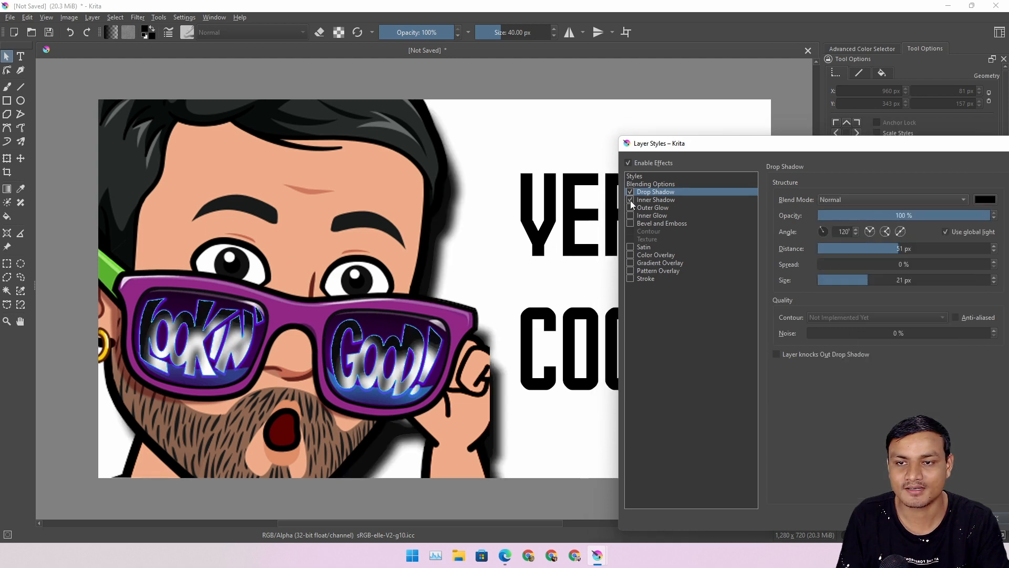
left_click(684, 207)
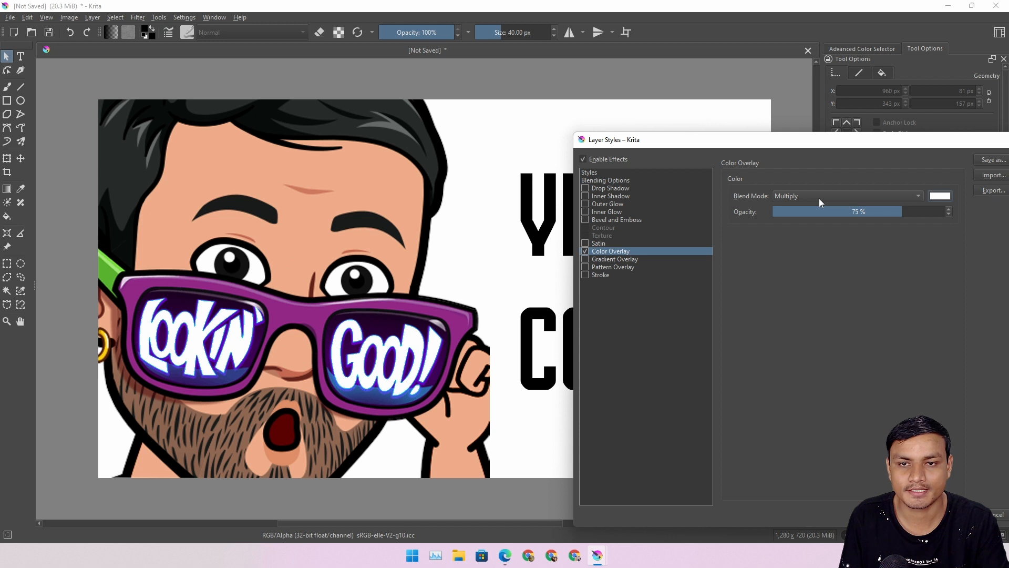
Apply a white Color Overlay to the character image layer with its blend mode set to Normal
left_click(819, 197)
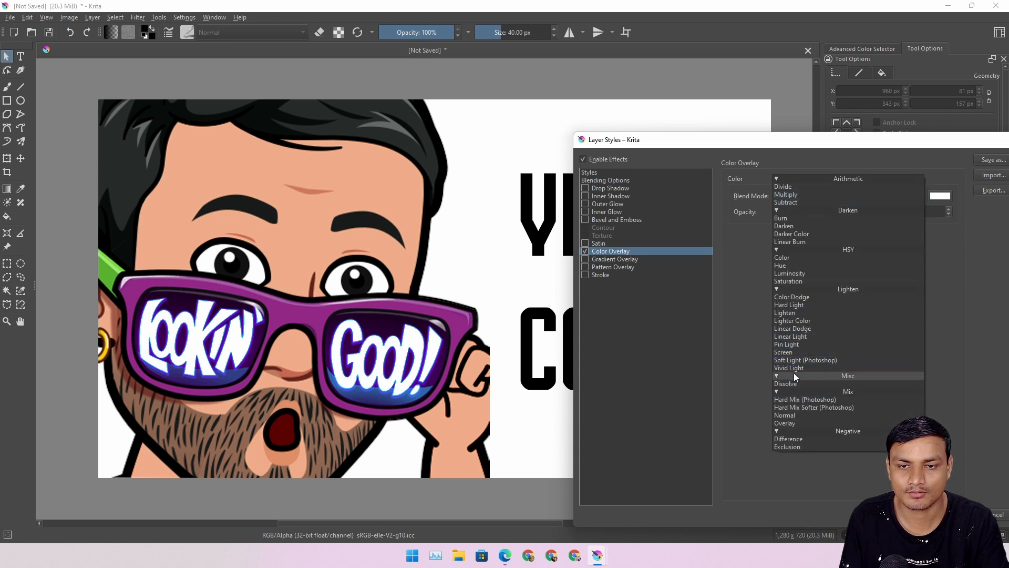
left_click(794, 415)
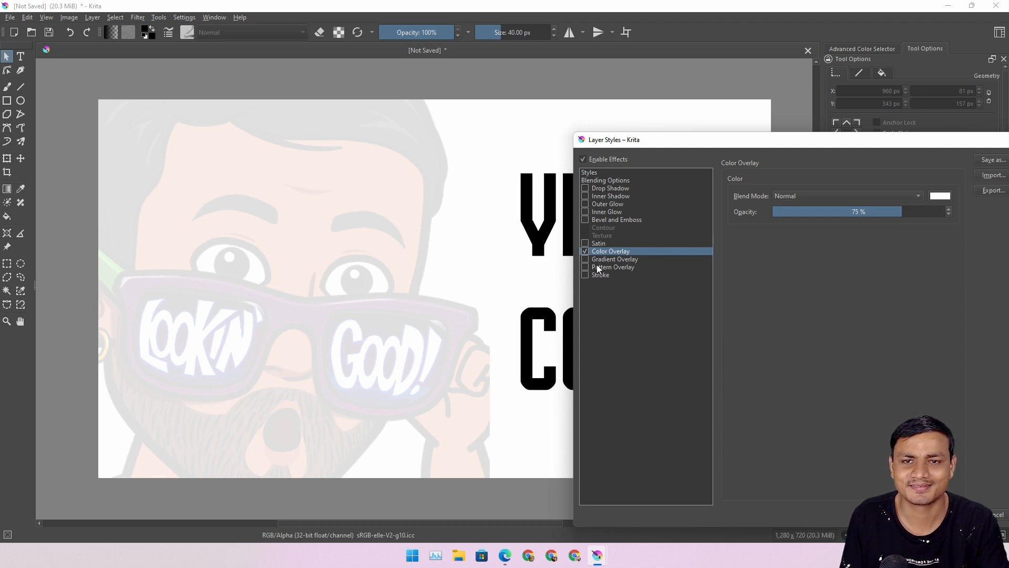
key("Return")
Open the character image layer's properties to view its settings, and close them without changes
right_click(843, 229)
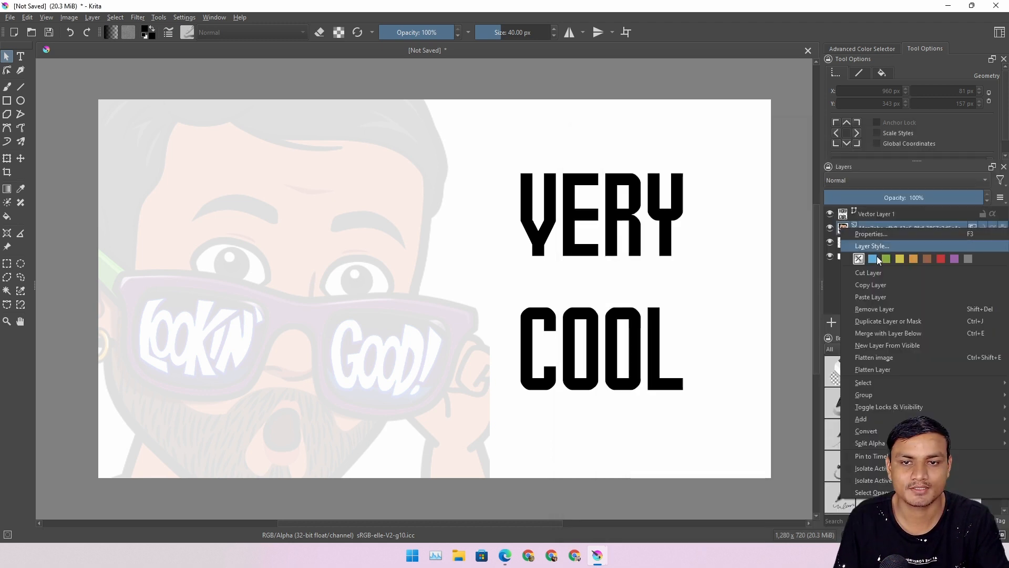
left_click(900, 233)
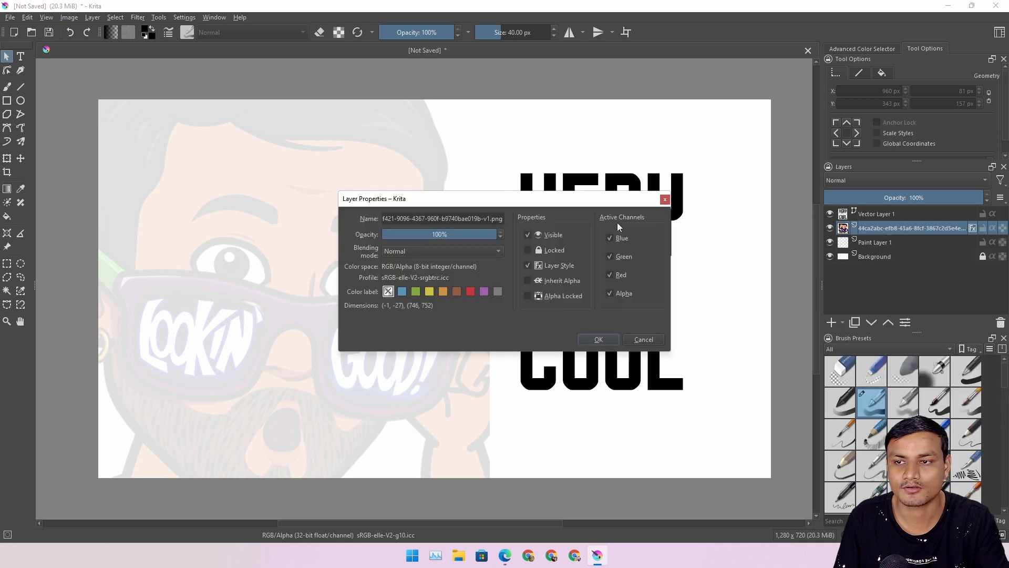
left_click_drag(489, 207, 552, 207)
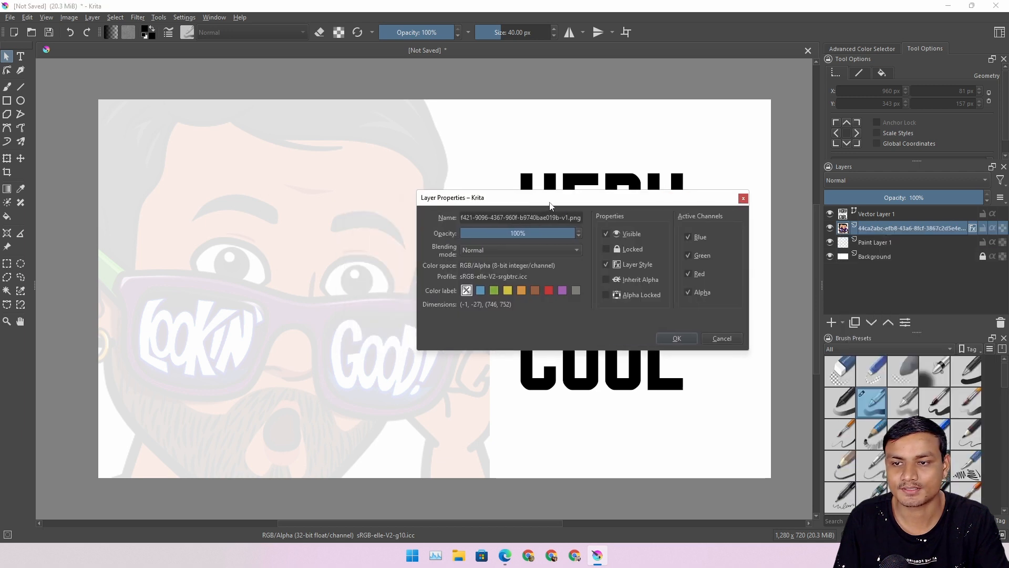
left_click(742, 199)
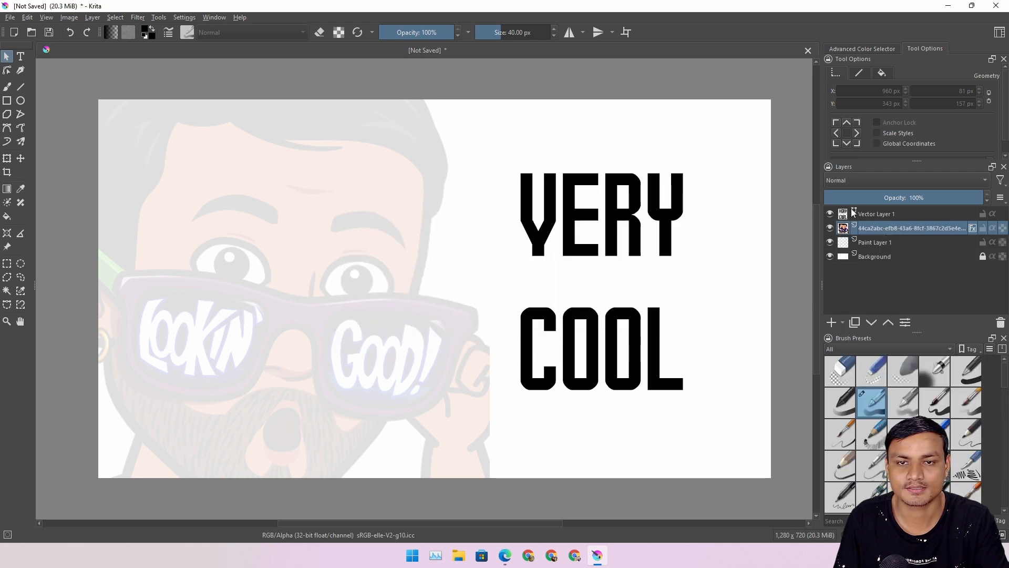
Disable the Color Overlay in the character image layer's styles
right_click(873, 227)
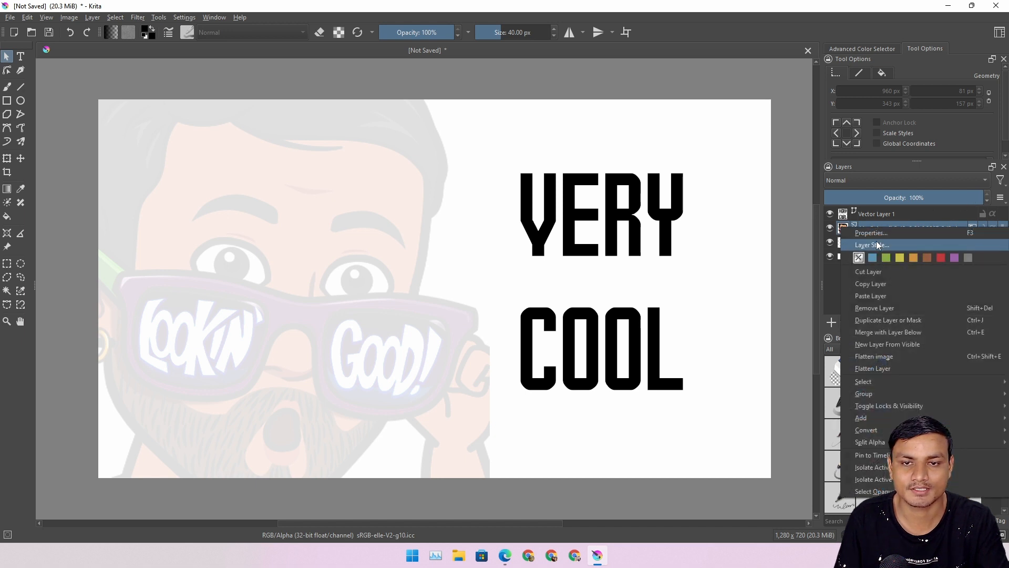
left_click(889, 245)
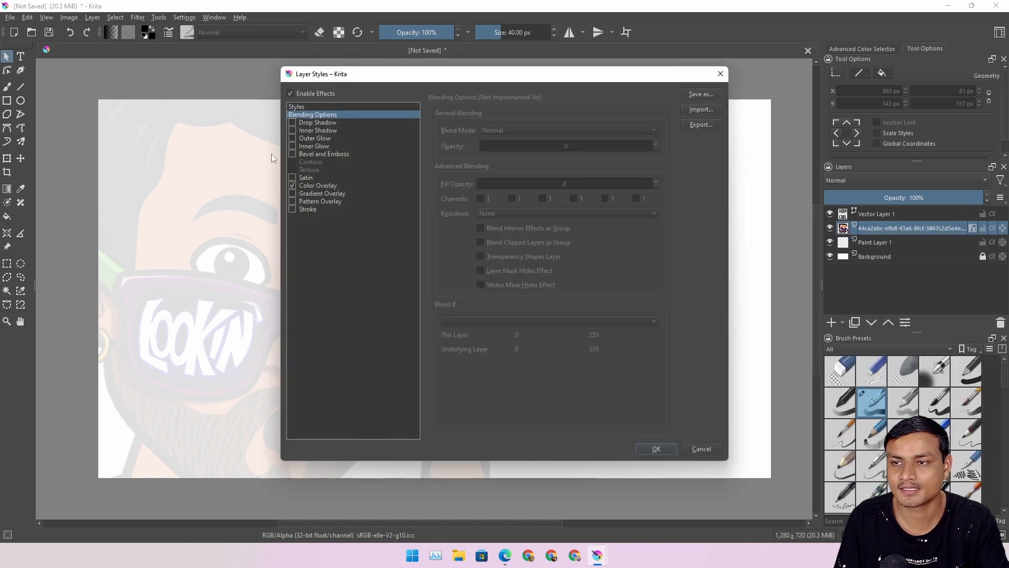
left_click(292, 186)
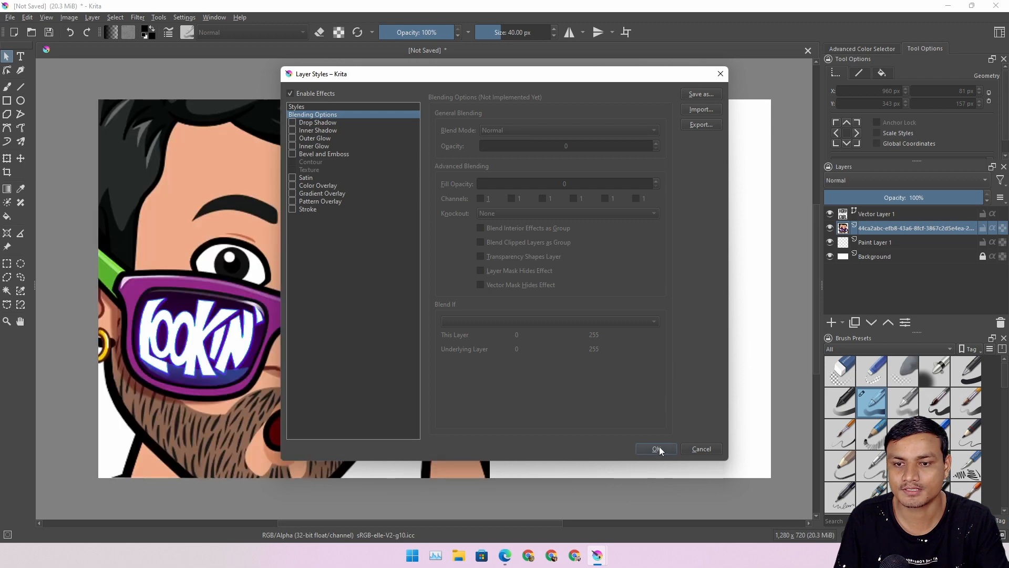
left_click(655, 448)
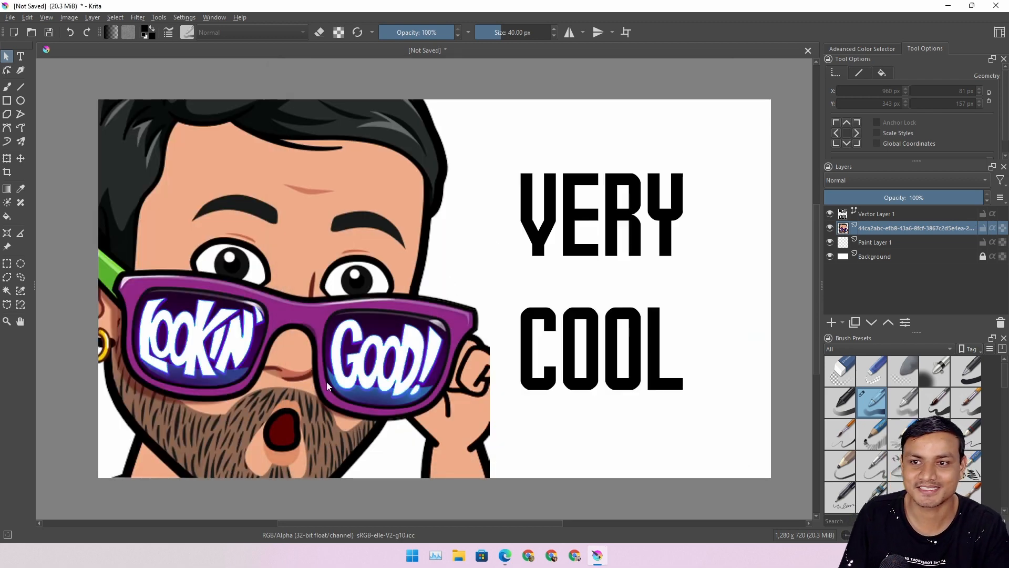
Open the layer styles of the vector layer holding the VERY COOL text and enable its Gradient Overlay
left_click(568, 220)
left_click(882, 216)
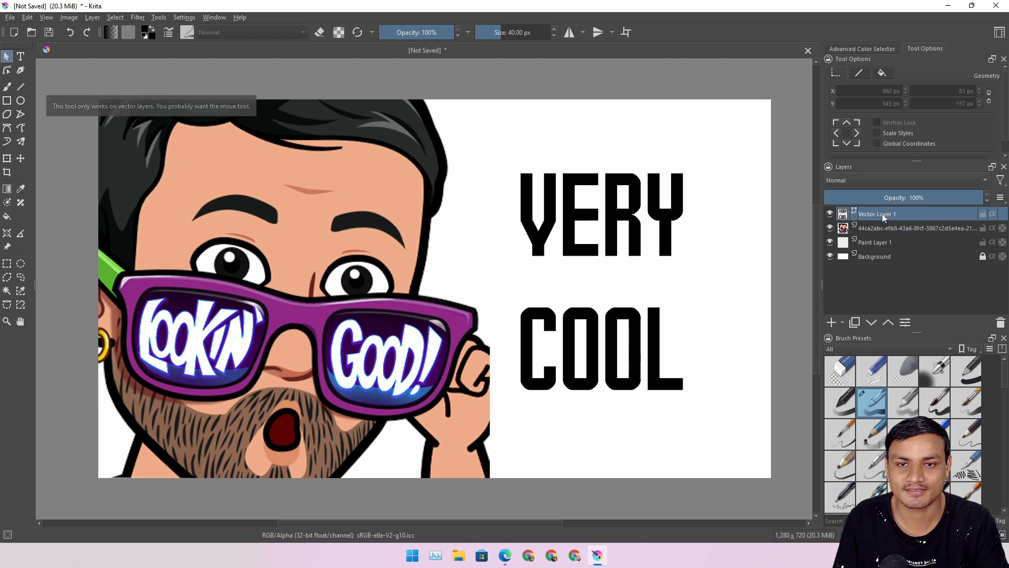
right_click(882, 214)
left_click(875, 232)
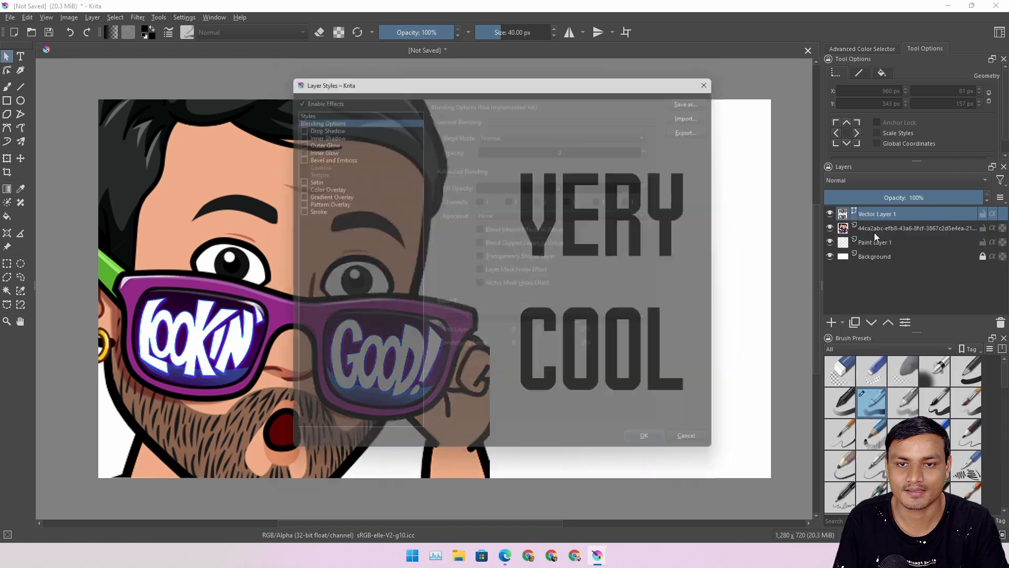
left_click(321, 153)
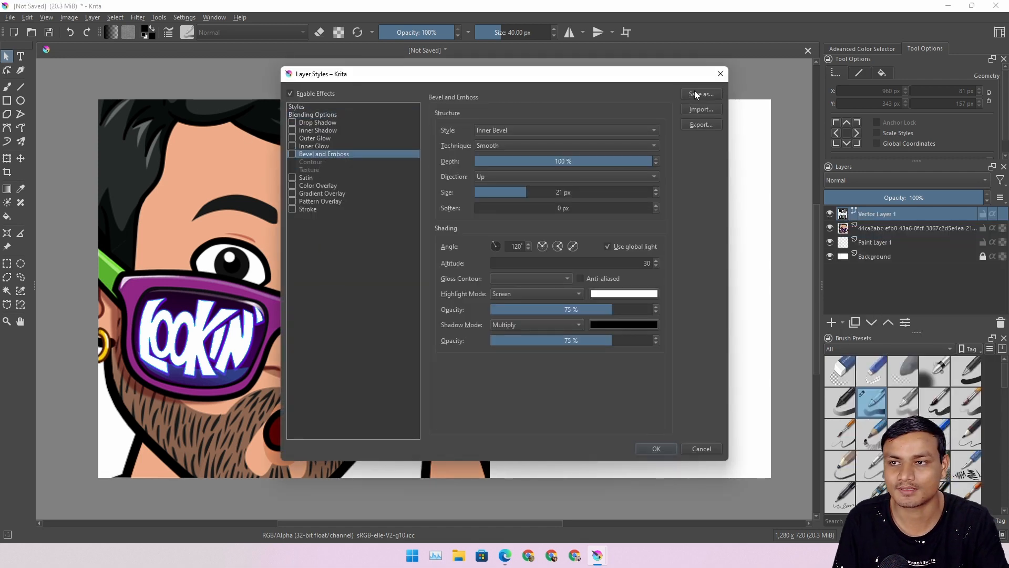
left_click(296, 186)
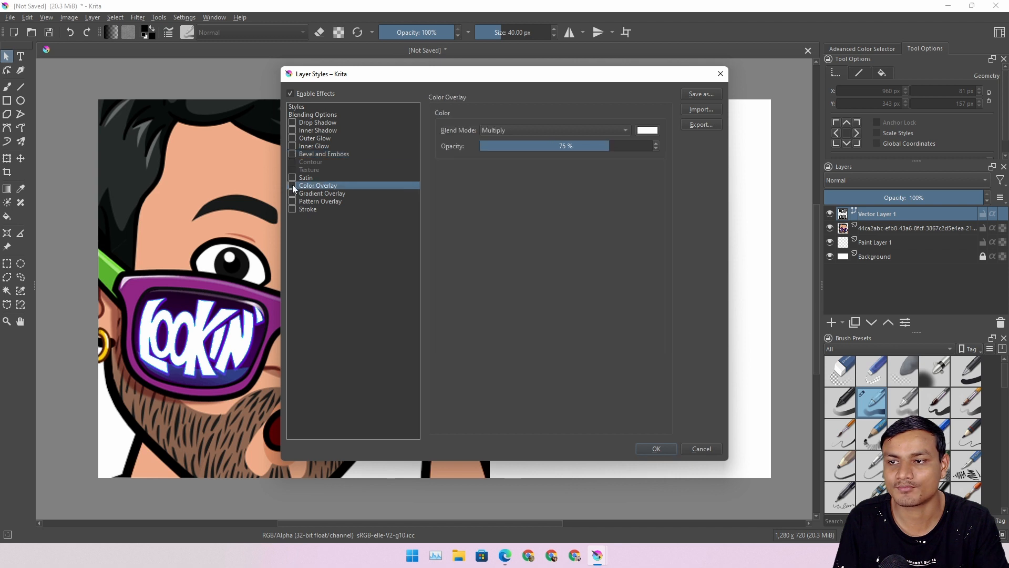
left_click(291, 186)
left_click(292, 193)
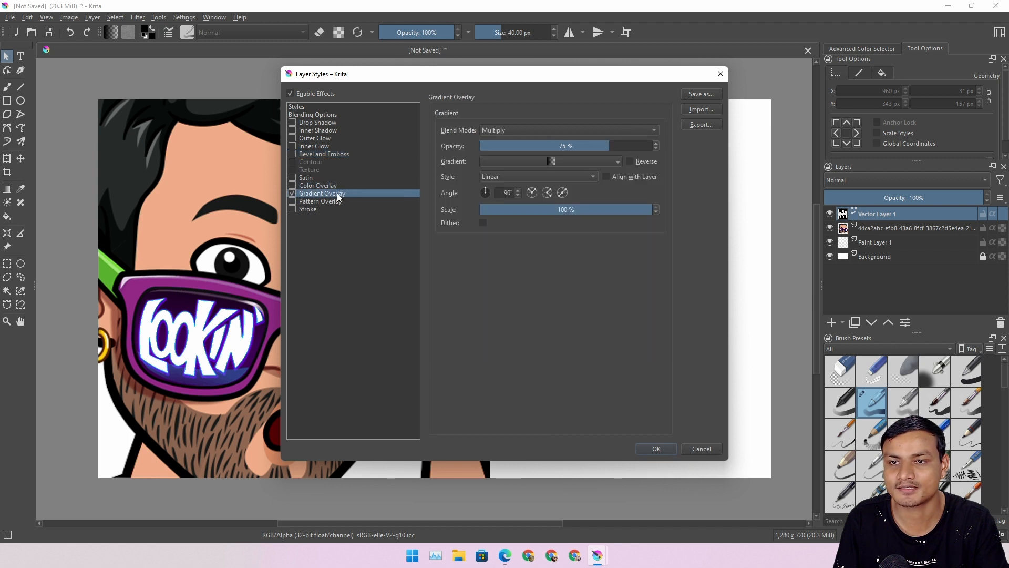
Choose the dark red to orange gradient preset for the text layer's Gradient Overlay
left_click(613, 163)
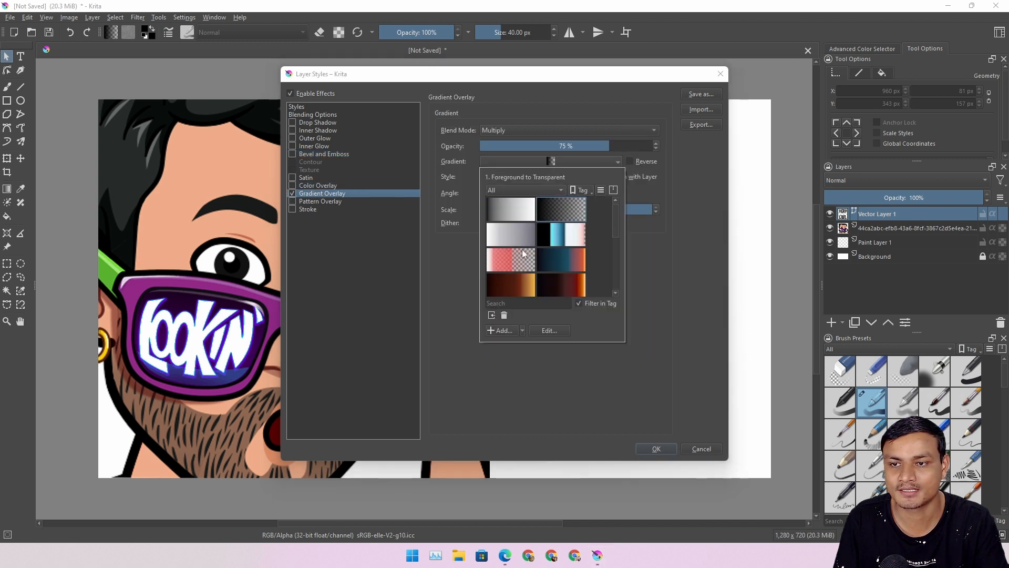
scroll(547, 265, "down", 3)
scroll(564, 248, "up", 1)
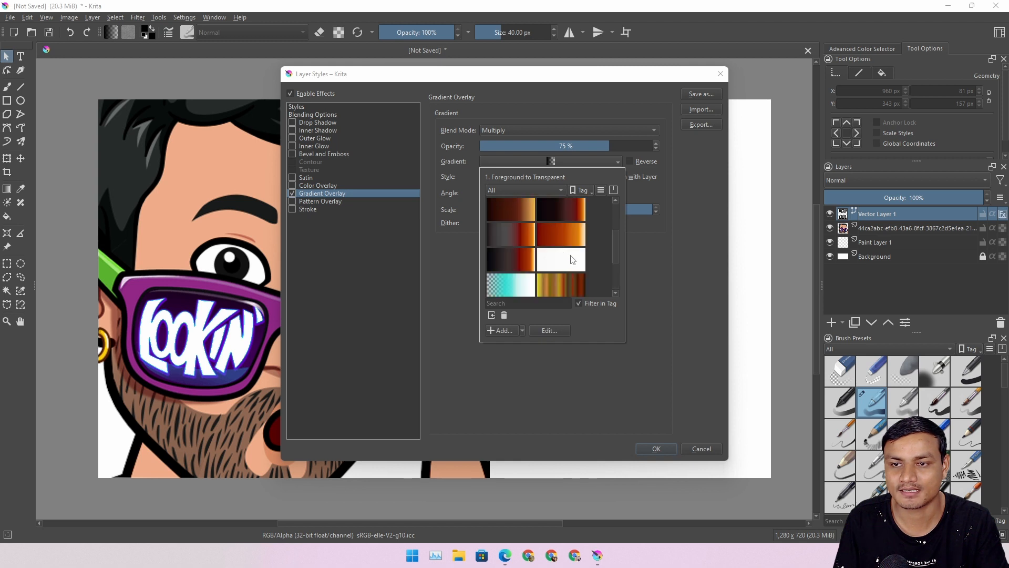
left_click(572, 234)
left_click(639, 195)
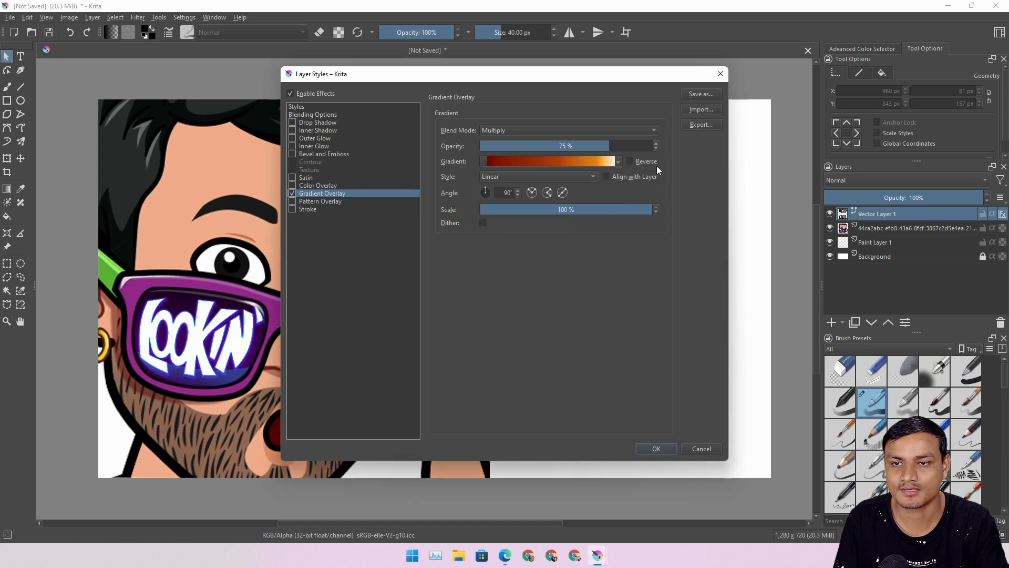
Set the Gradient Overlay's opacity to 100% and its blend mode to Normal, and apply the layer style
left_click_drag(609, 146, 621, 146)
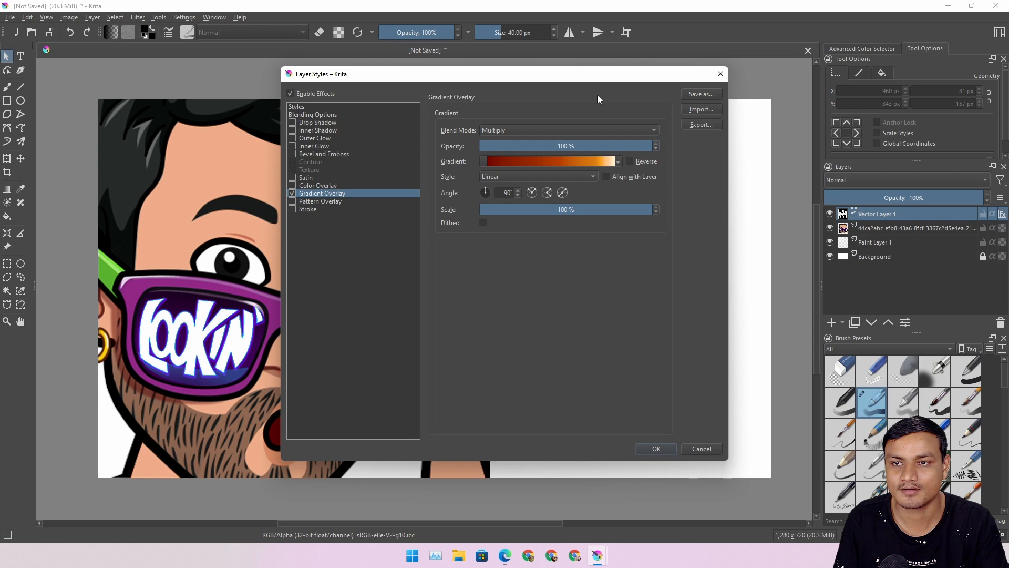
left_click_drag(561, 75, 657, 68)
left_click(602, 123)
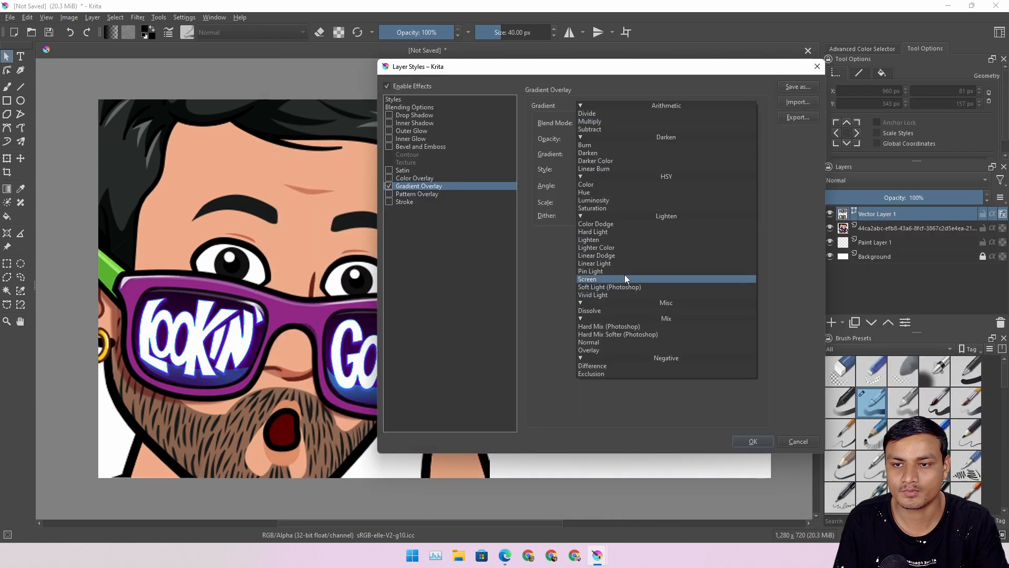
left_click(615, 345)
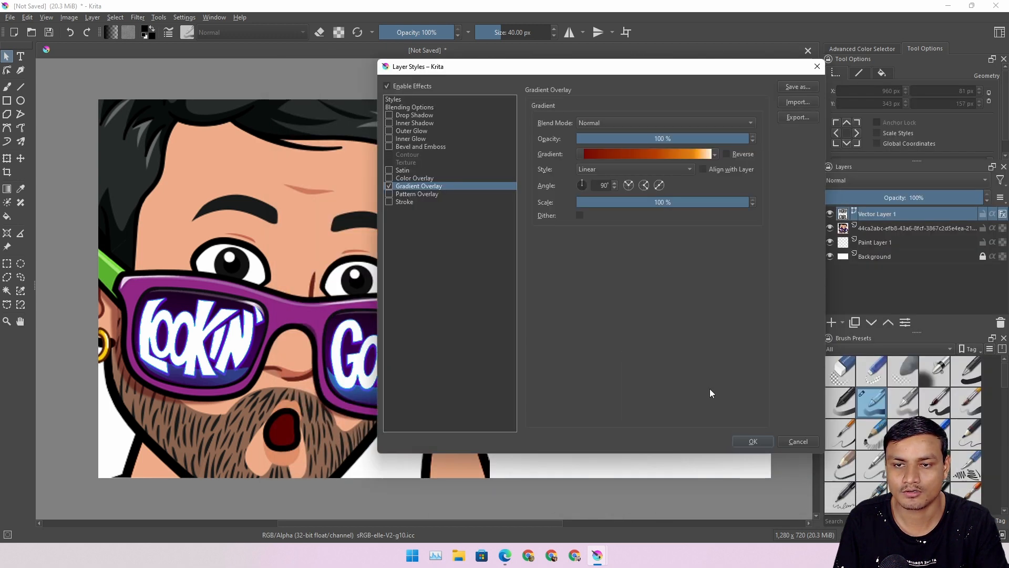
left_click(755, 441)
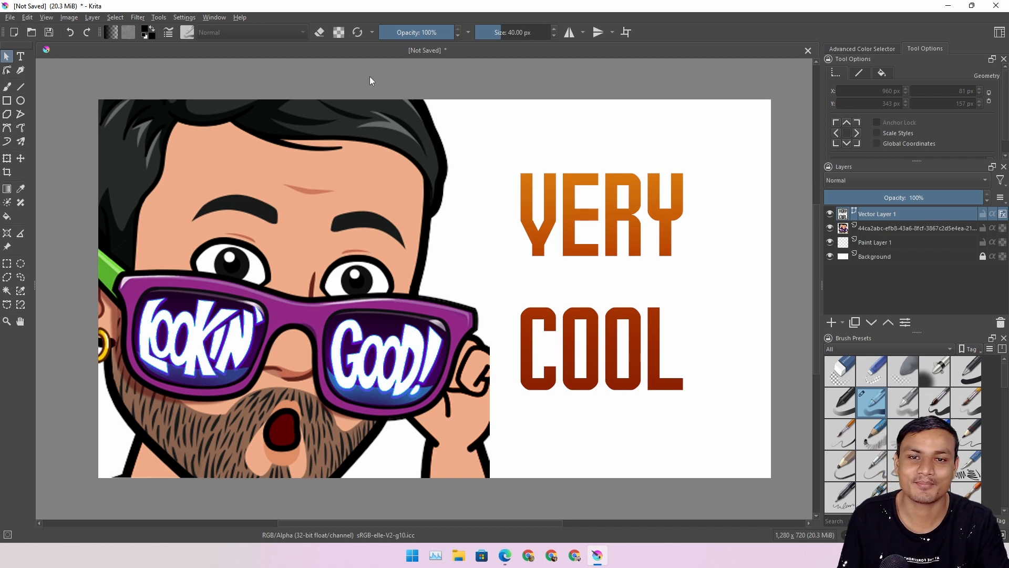
Try a freehand Calligraphy stroke winding across the whole image on the text's vector layer, and undo it
left_click(20, 72)
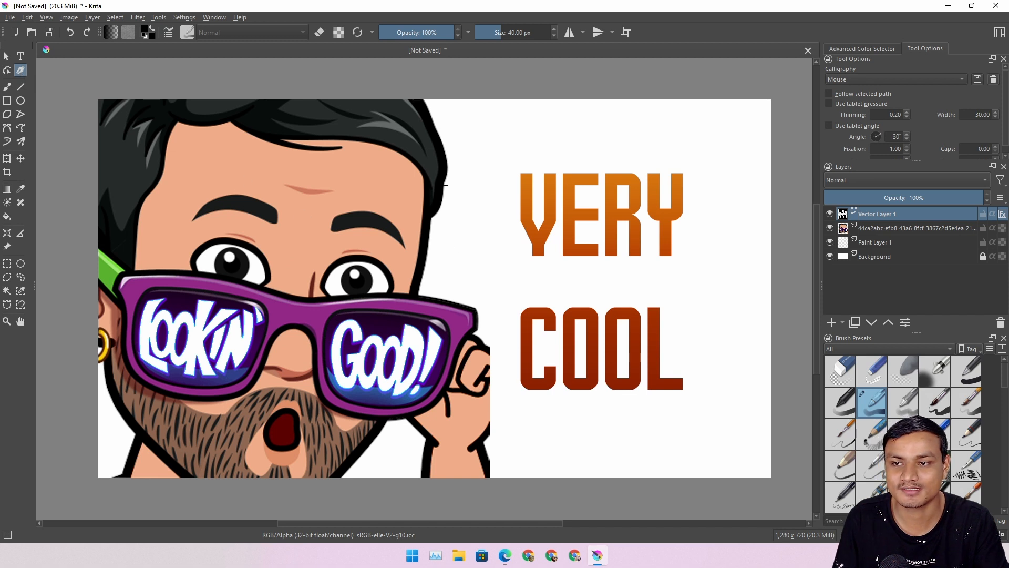
left_click_drag(299, 167, 330, 234)
mouse_move(328, 195)
left_mouse_down()
mouse_move(797, 156)
mouse_move(621, 385)
mouse_move(307, 386)
mouse_move(168, 323)
mouse_move(156, 294)
left_mouse_up()
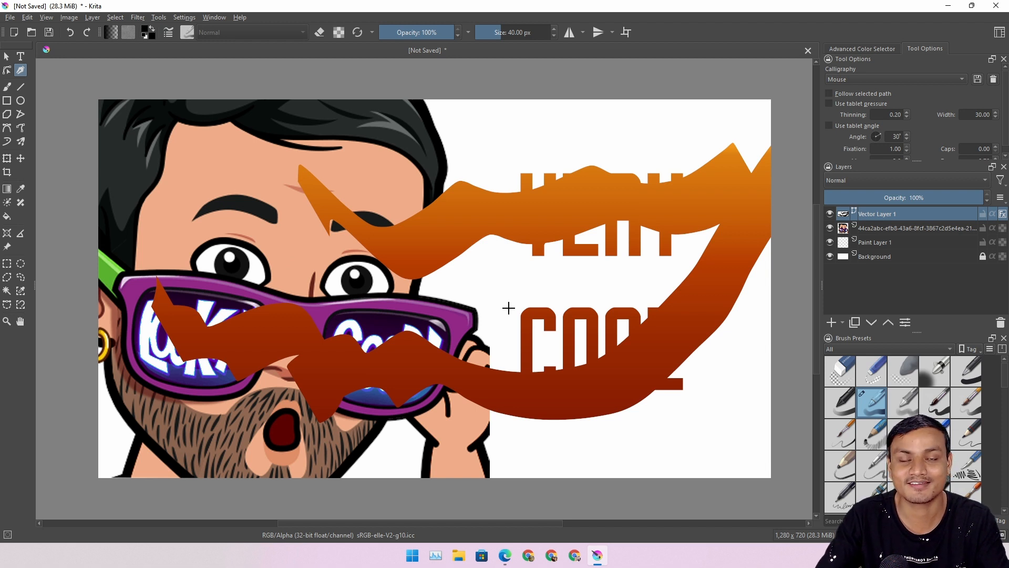
key("ctrl+z")
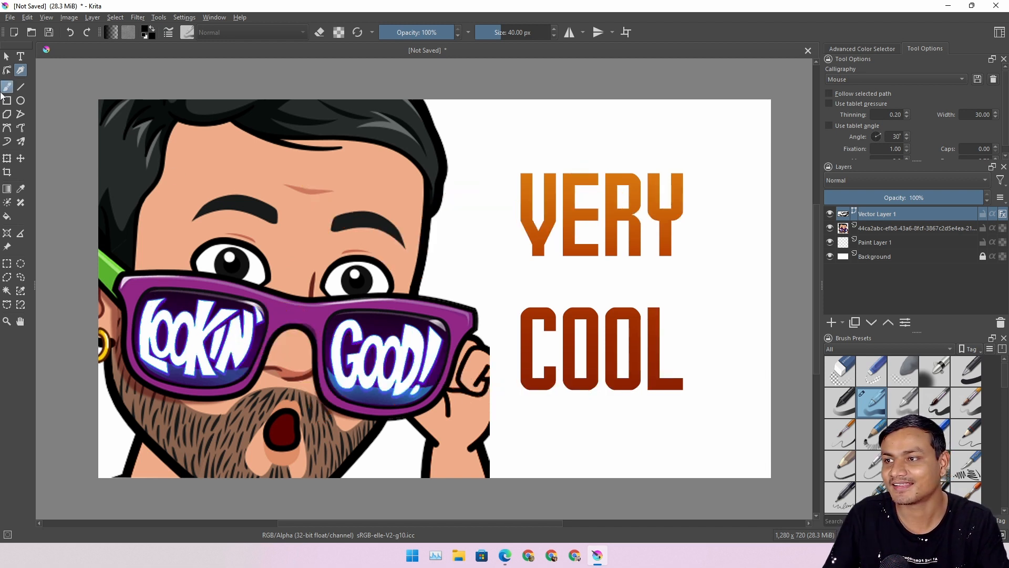
Try drawing a Bezier curve path over the character's forehead, and abandon it for the Select Shapes tool
left_click(9, 130)
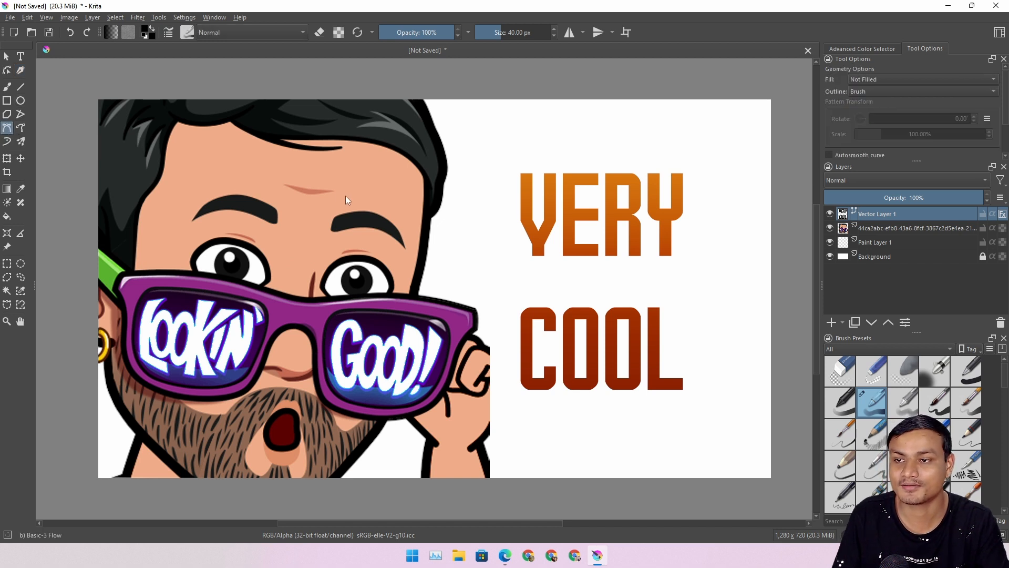
left_click_drag(332, 201, 333, 204)
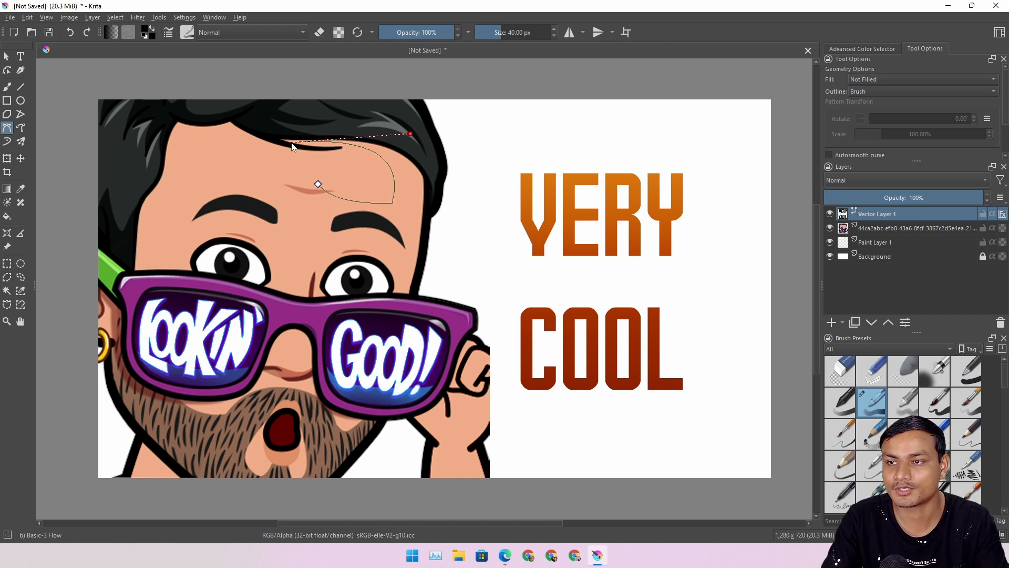
left_click(263, 171)
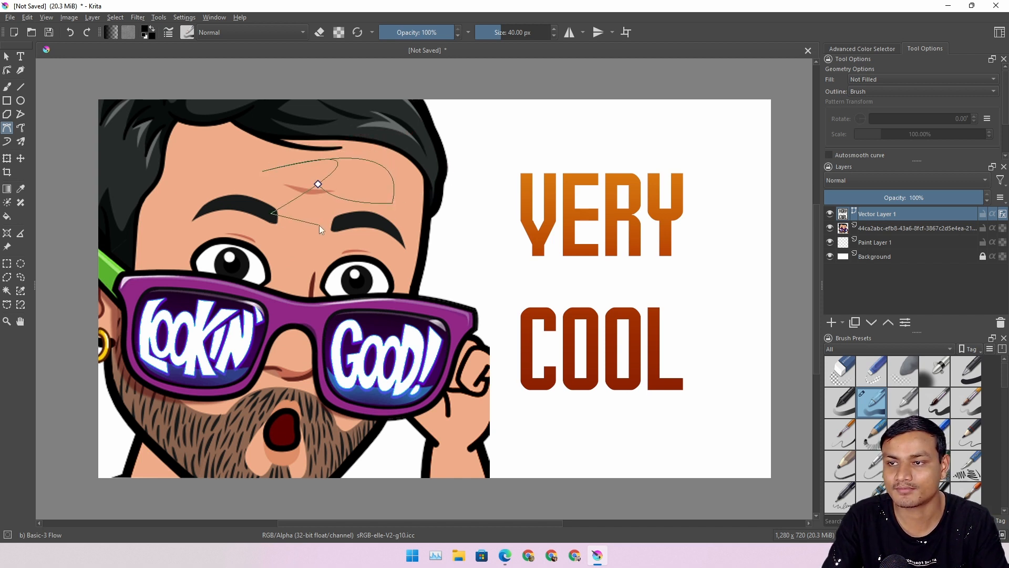
left_click(6, 56)
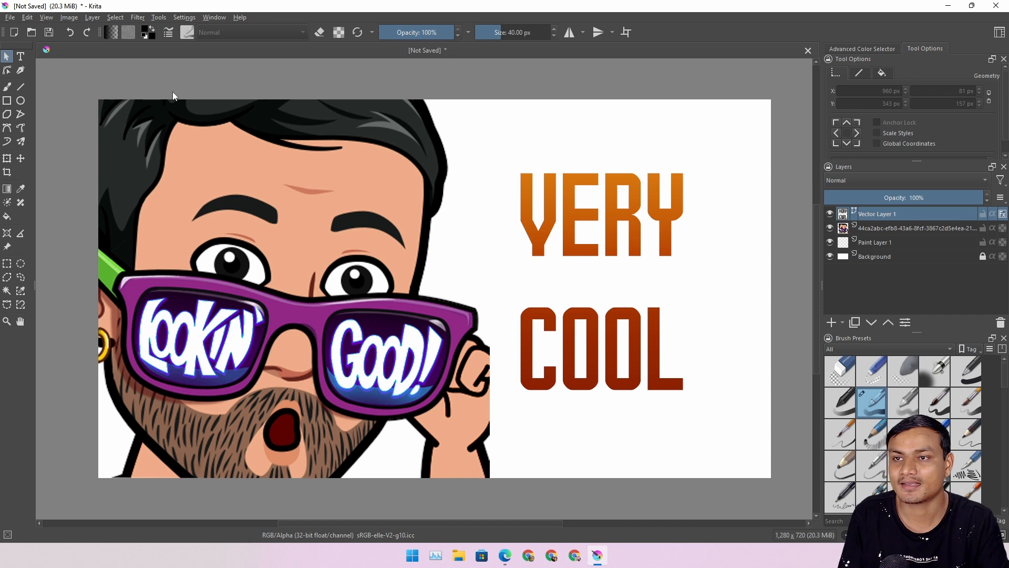
Preview the Animation workspace, followed by the Big_Paint_2 workspace
left_click(216, 17)
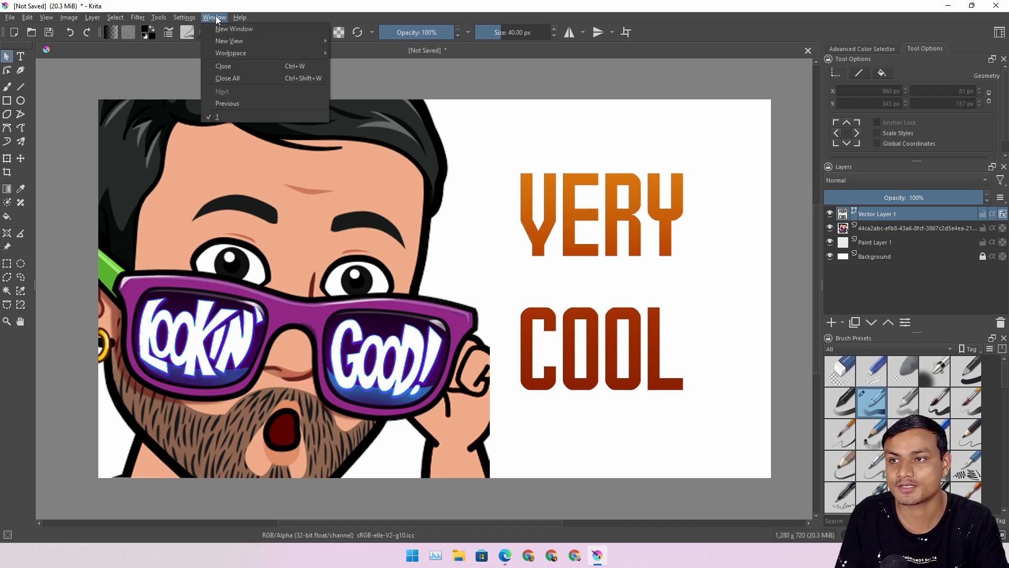
mouse_move(255, 55)
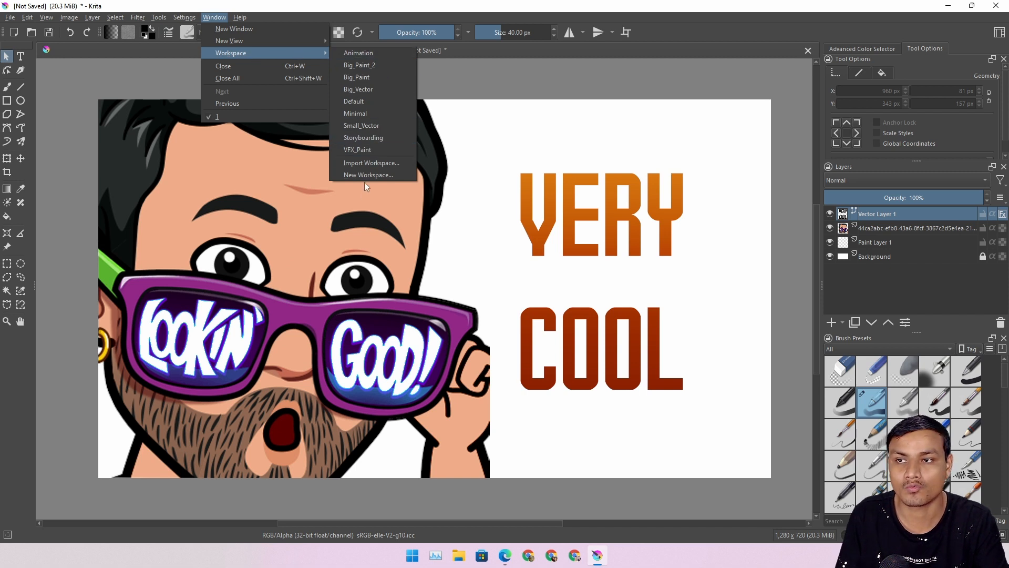
left_click(377, 56)
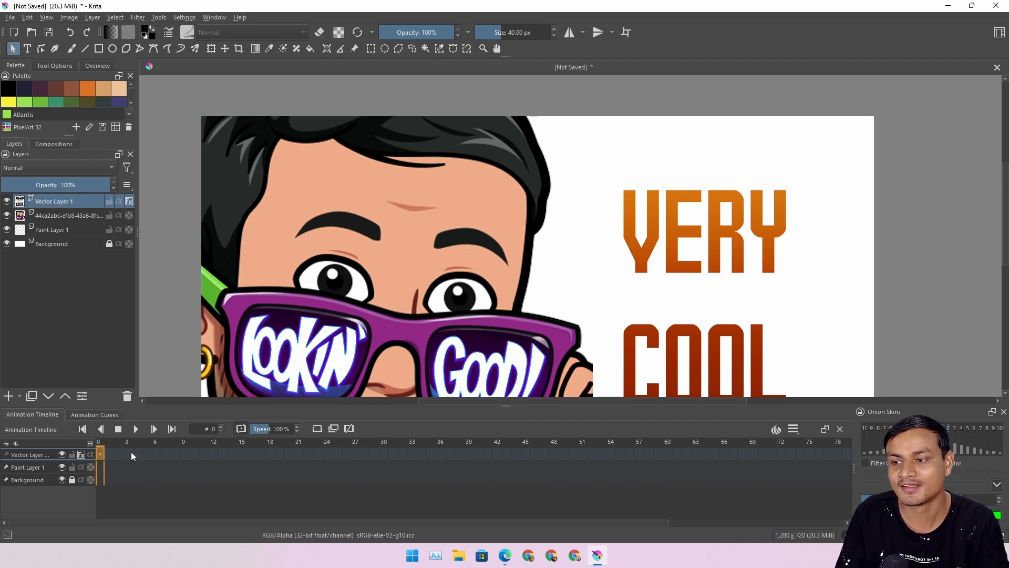
left_click(214, 17)
mouse_move(287, 54)
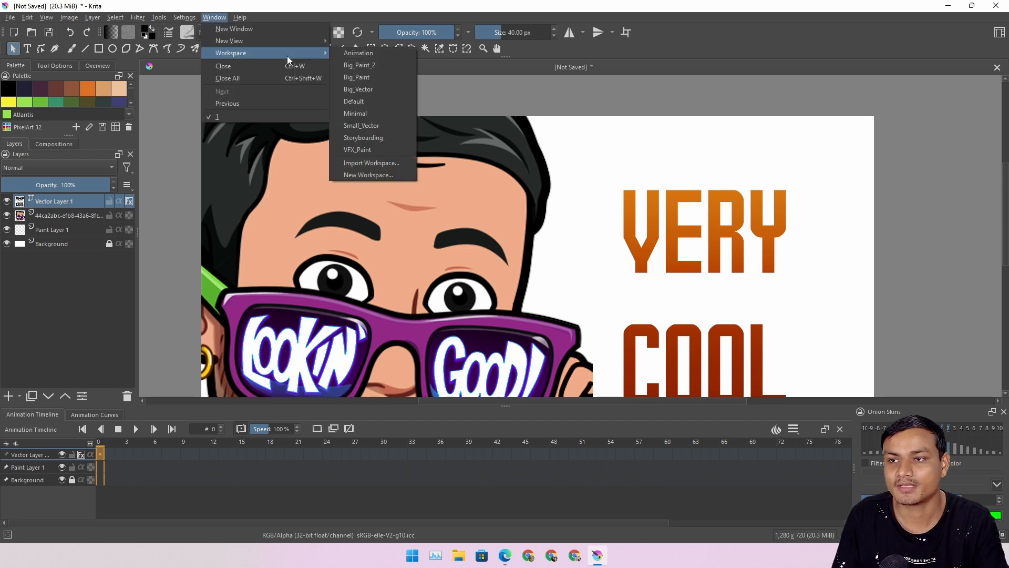
left_click(380, 66)
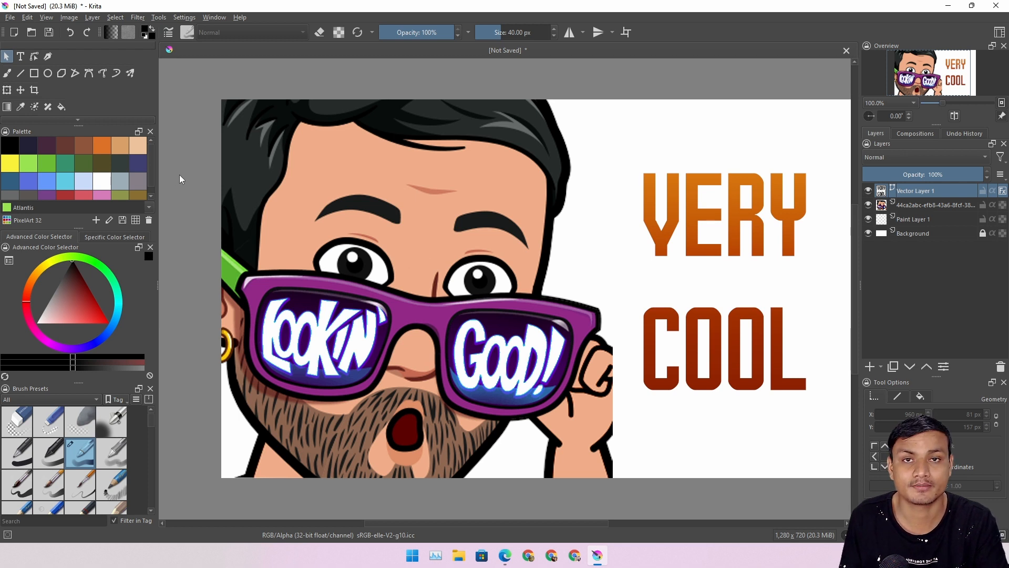
Preview the Big_Vector workspace, followed by the Storyboarding workspace
left_click(214, 17)
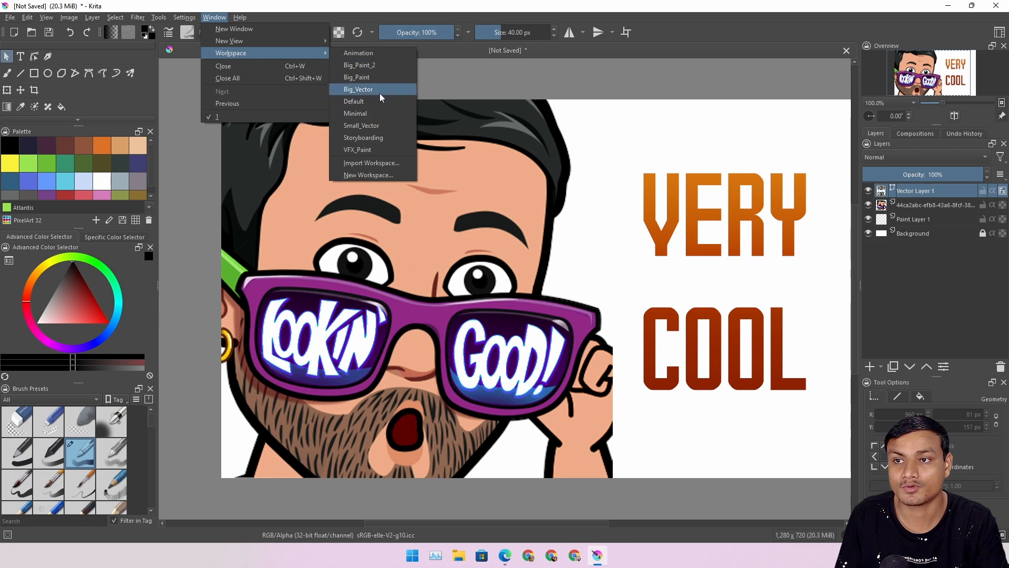
left_click(380, 93)
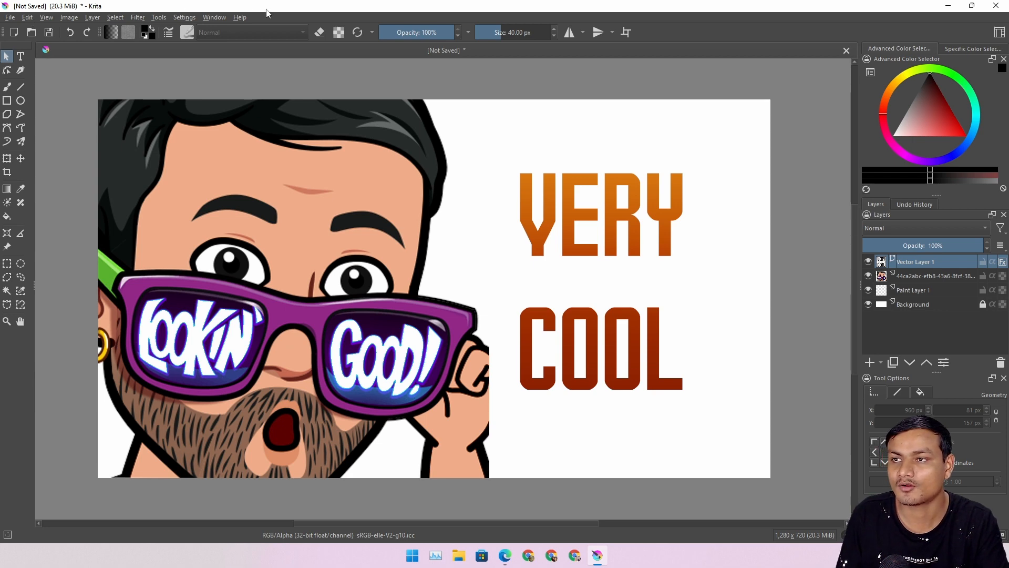
left_click(208, 17)
mouse_move(309, 52)
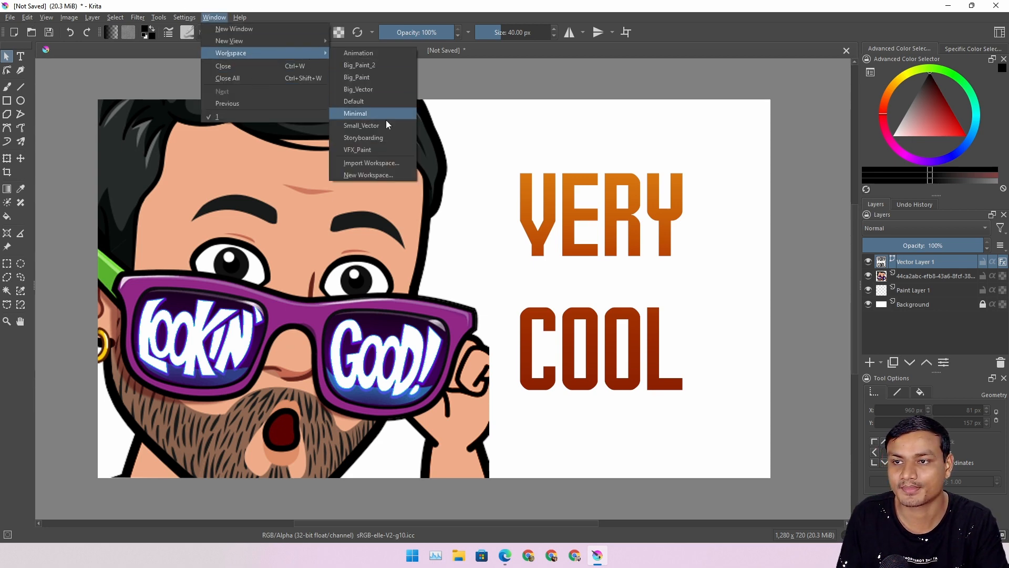
left_click(388, 135)
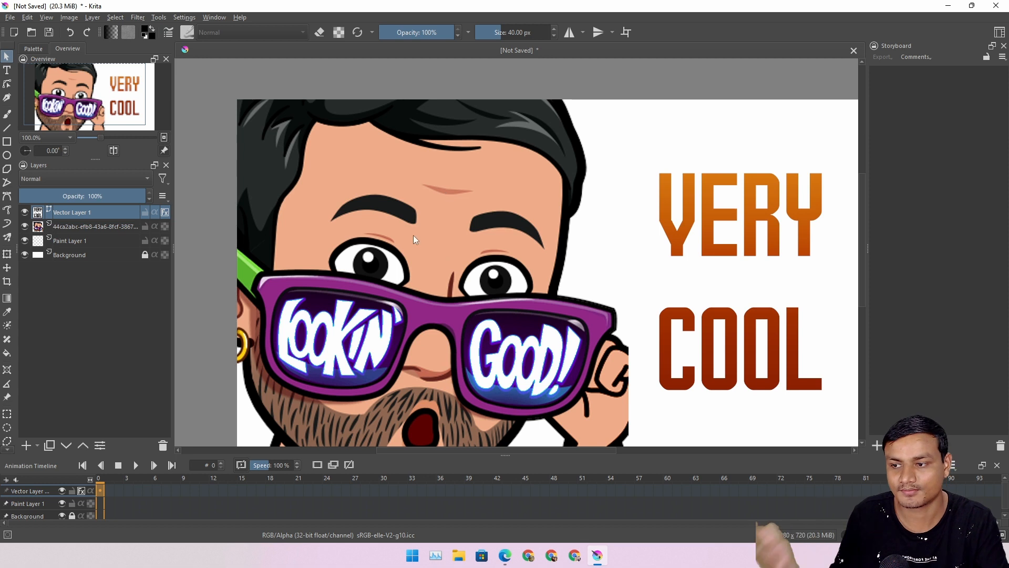
Preview the VFX_Paint workspace, followed by the Minimal workspace
left_click(206, 18)
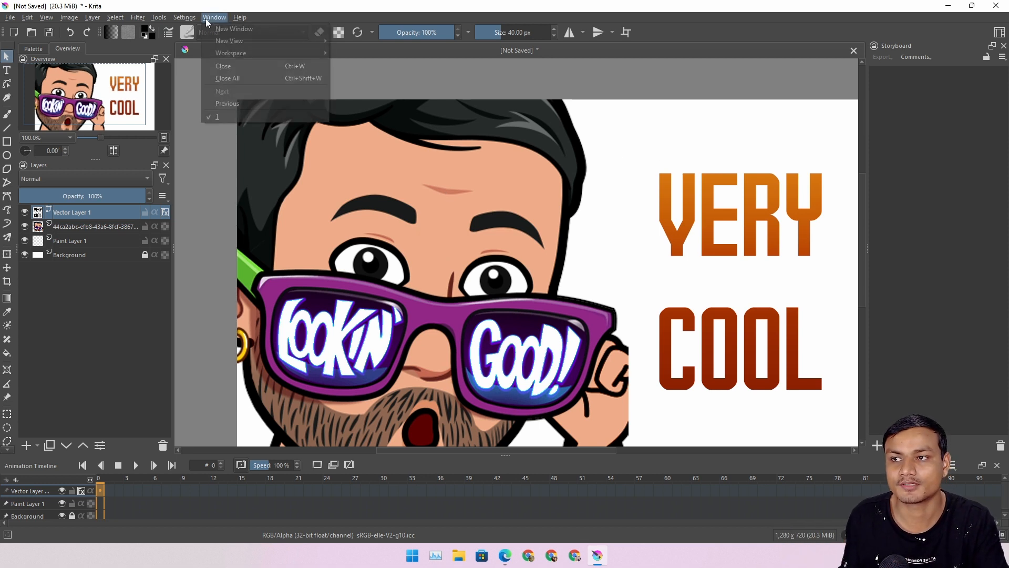
mouse_move(311, 57)
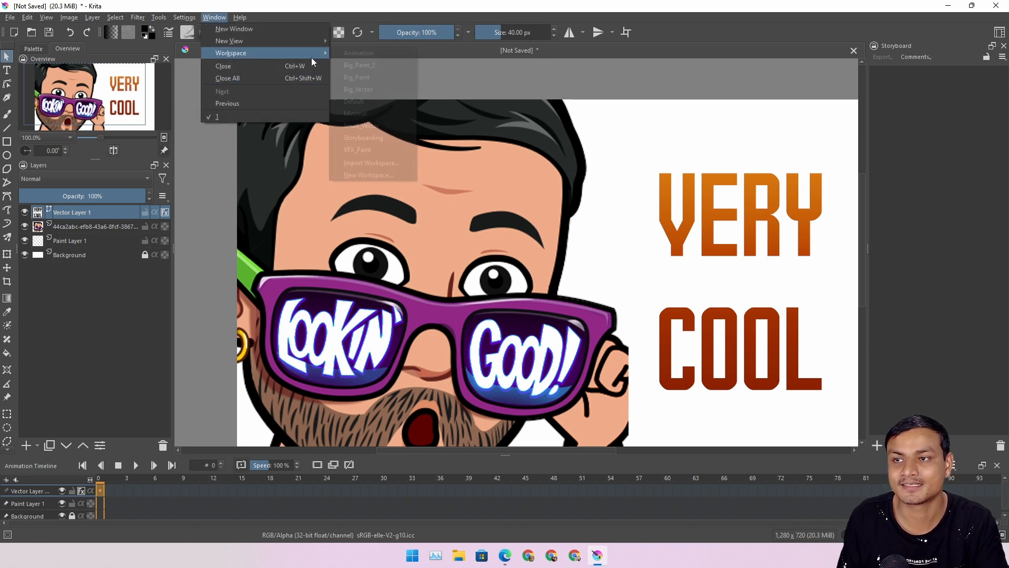
left_click(397, 151)
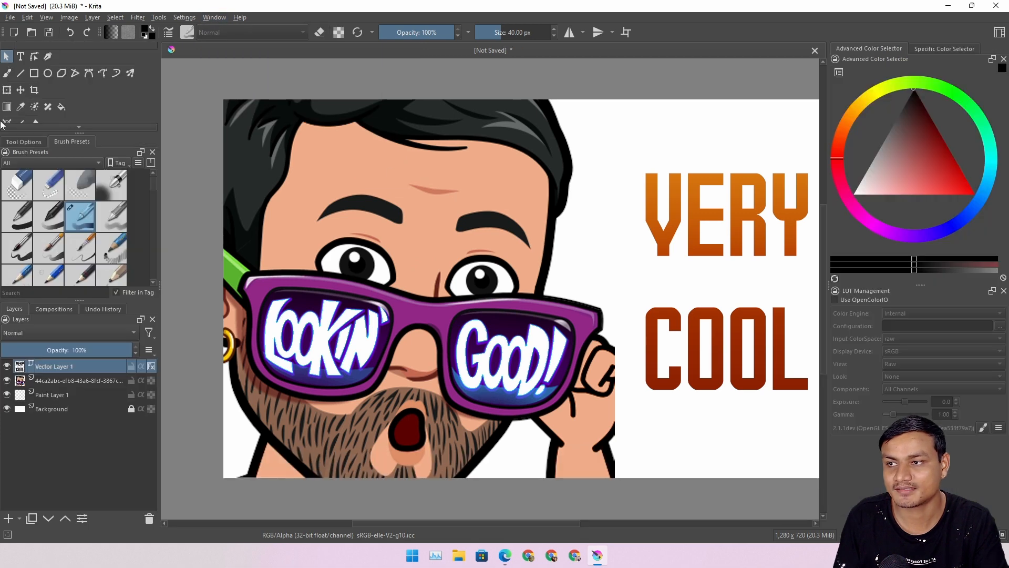
left_click(207, 18)
mouse_move(250, 54)
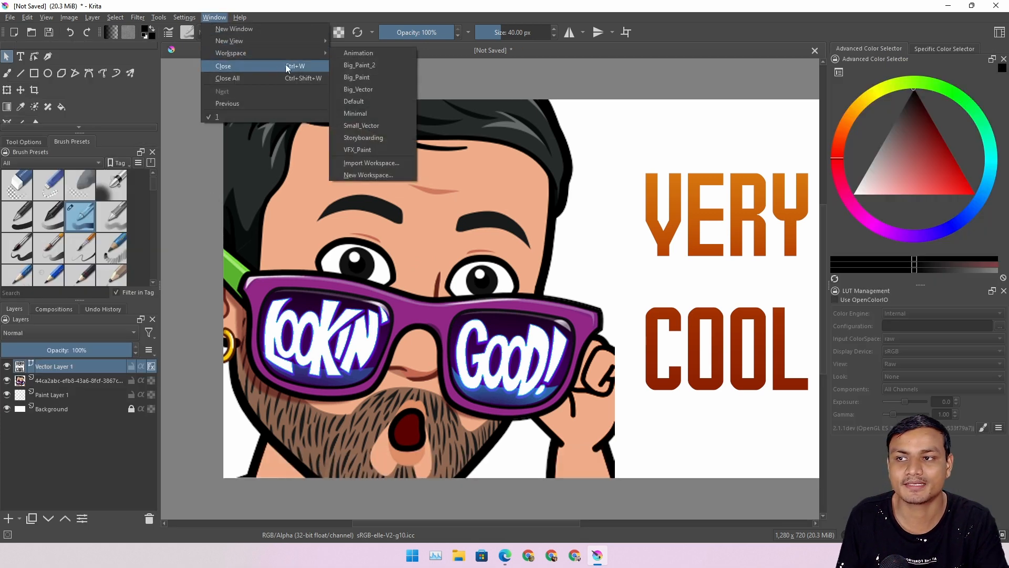
left_click(389, 110)
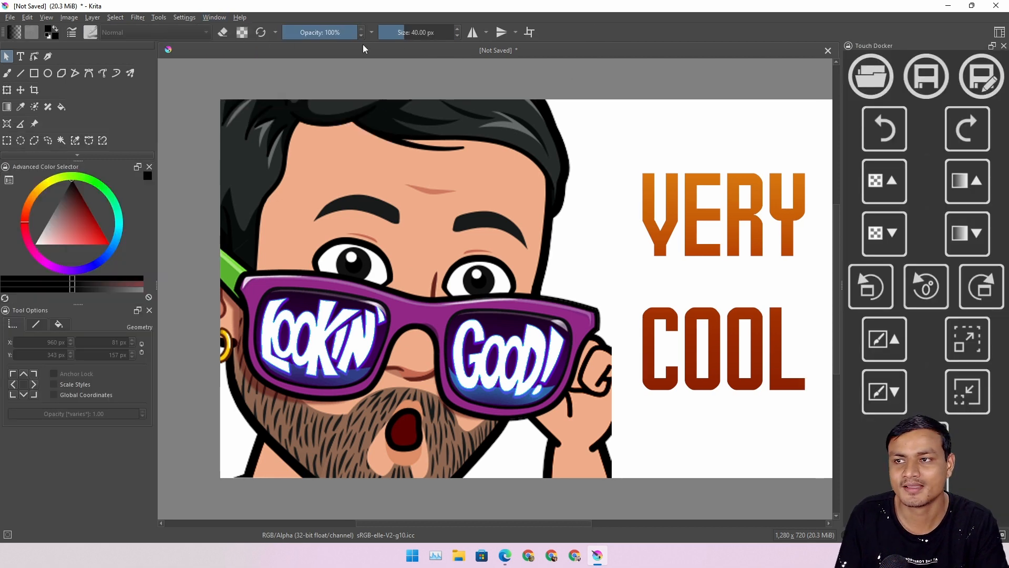
Return the interface layout to the Default workspace
left_click(214, 17)
mouse_move(309, 55)
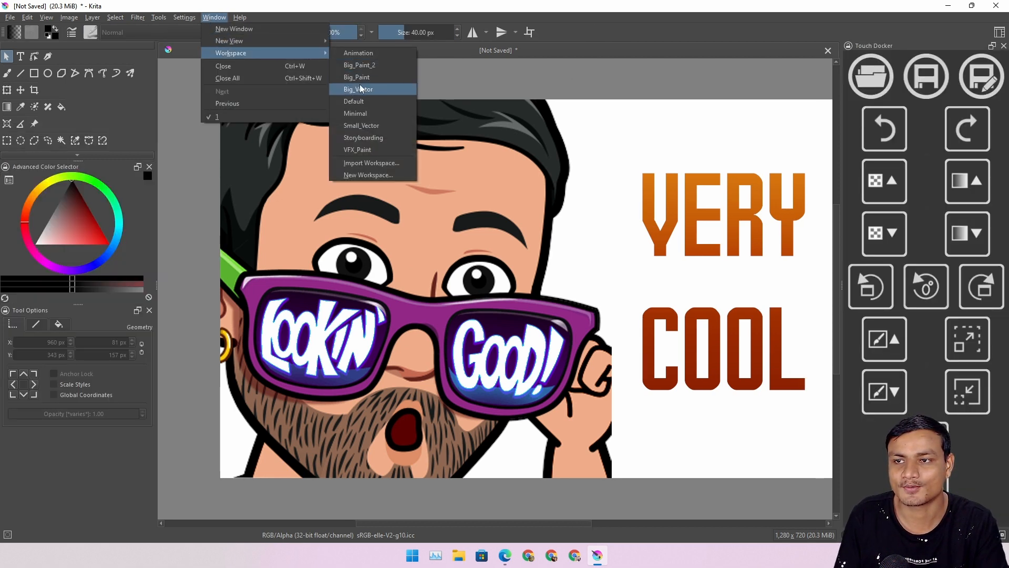
left_click(374, 103)
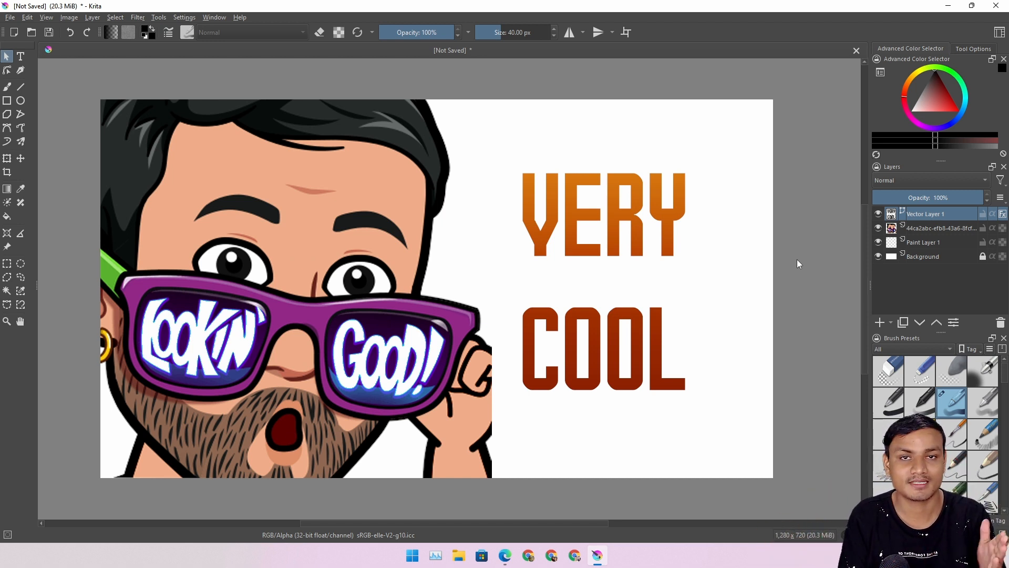
Switch to the browser to view the Krita desktop download page, and minimise it to return to Krita
left_click(505, 555)
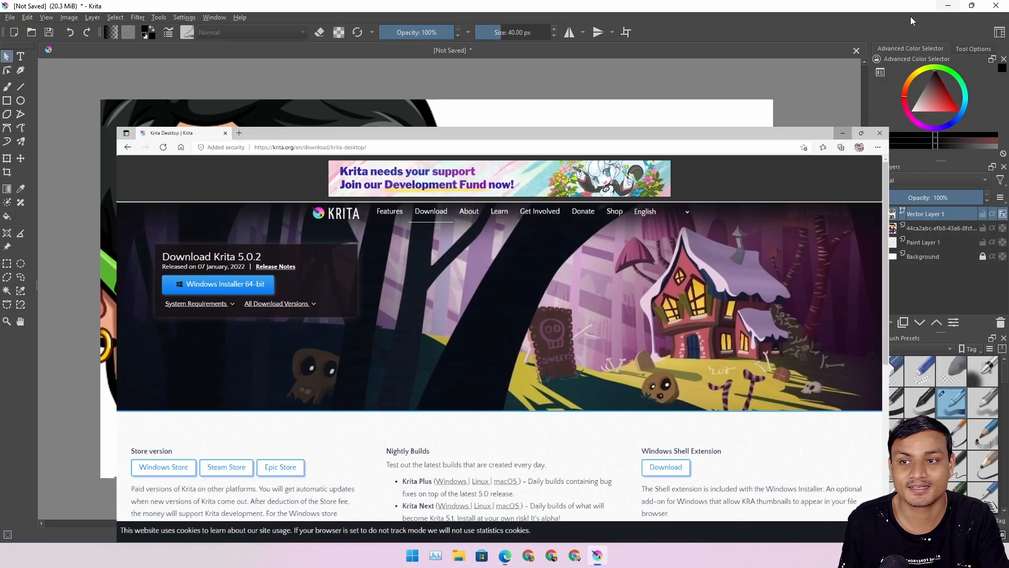
left_click(949, 9)
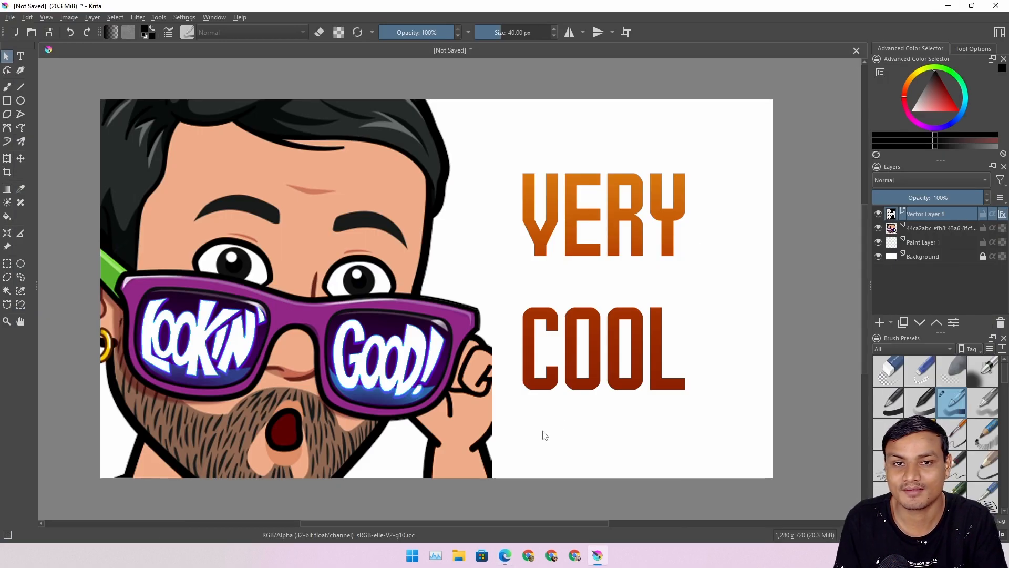